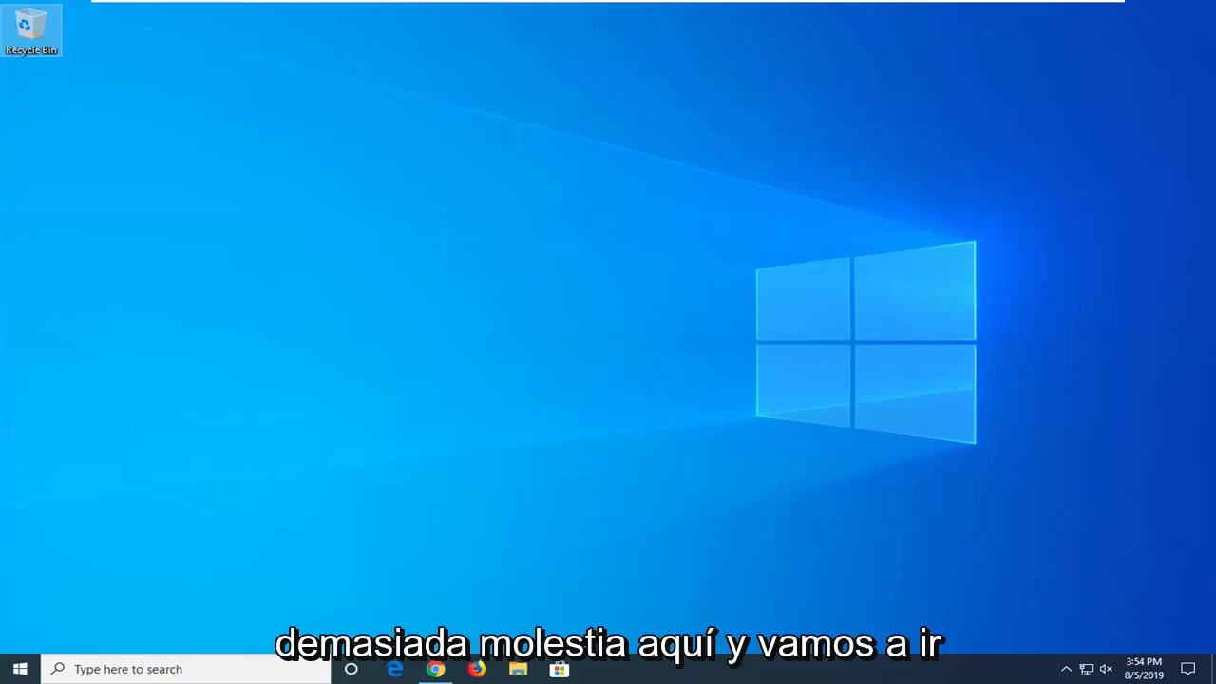
Launch the Services app from a Start menu search for 'services'.
{"action": "key", "text": "super"}
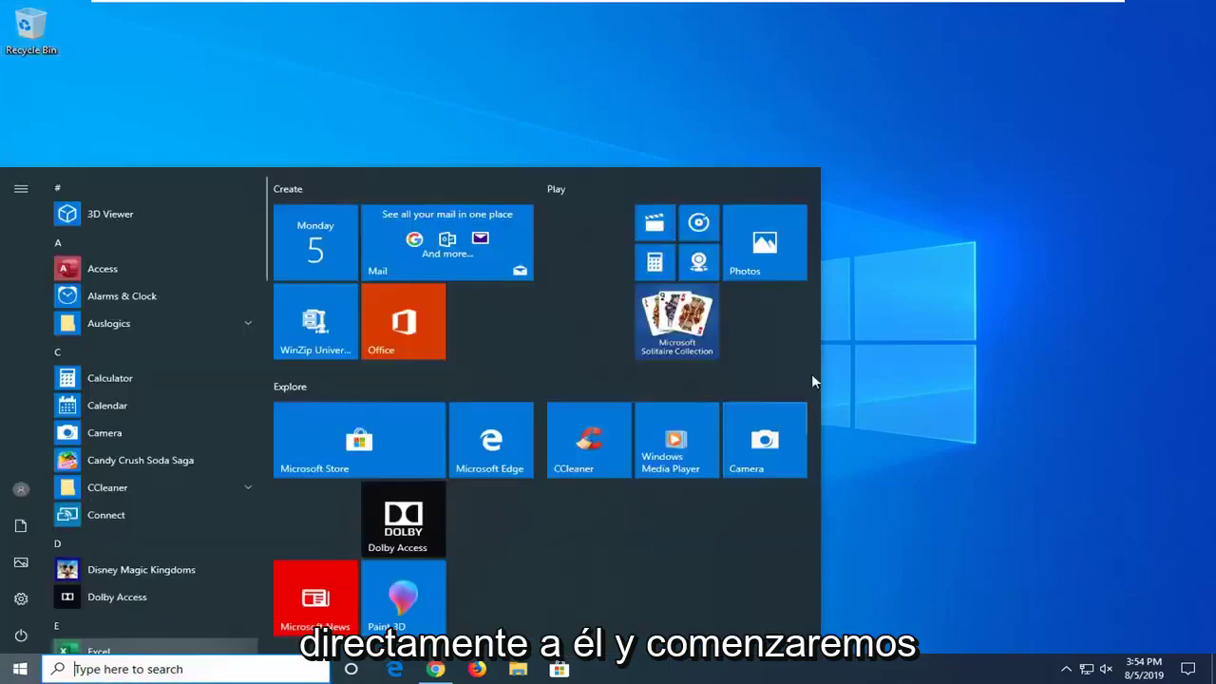
{"action": "left_click", "coordinate": [941, 300]}
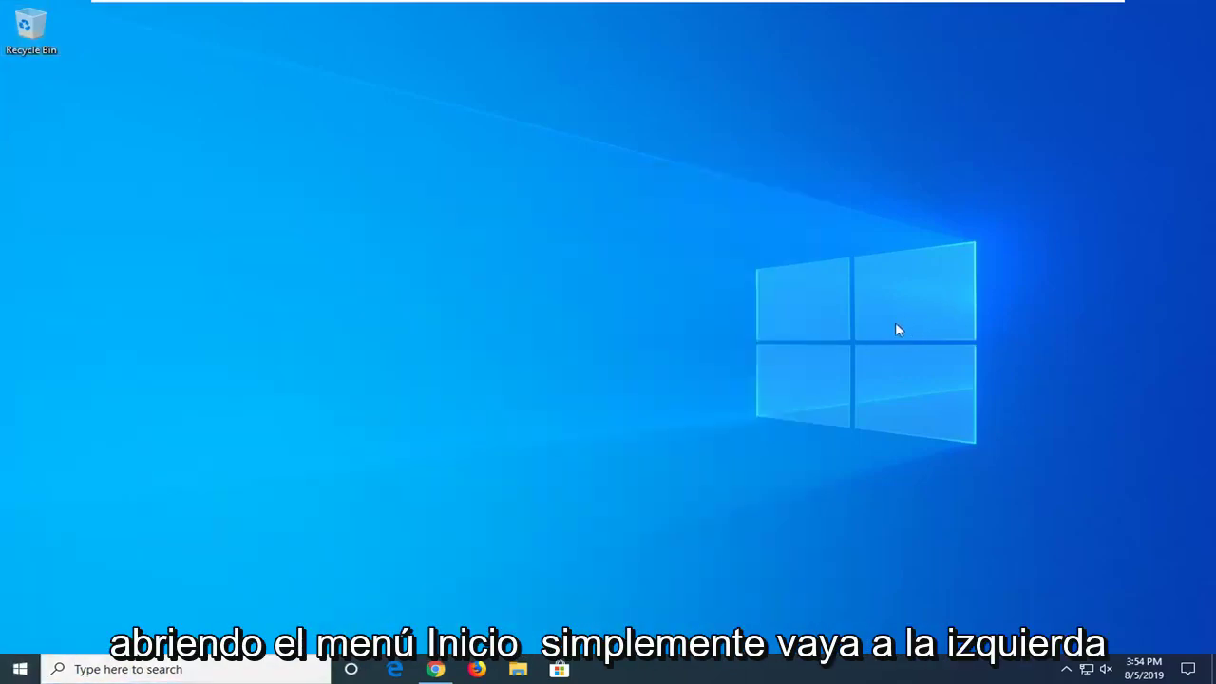
{"action": "left_click", "coordinate": [5, 671]}
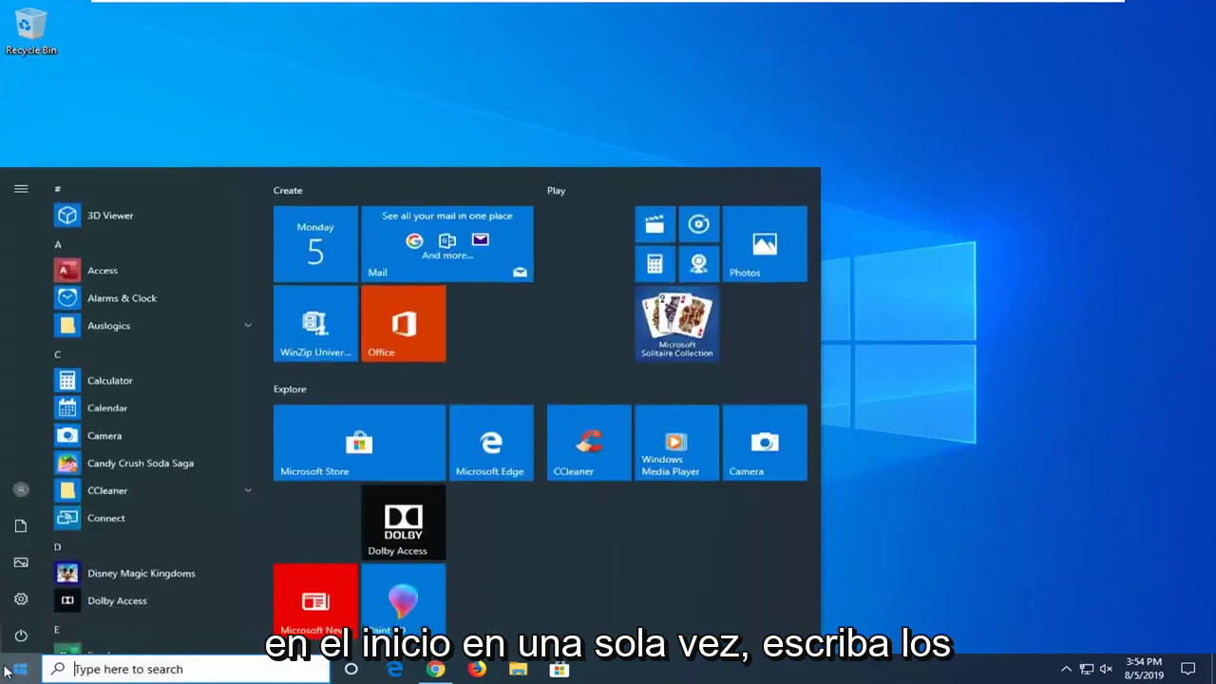
{"action": "type", "text": "services"}
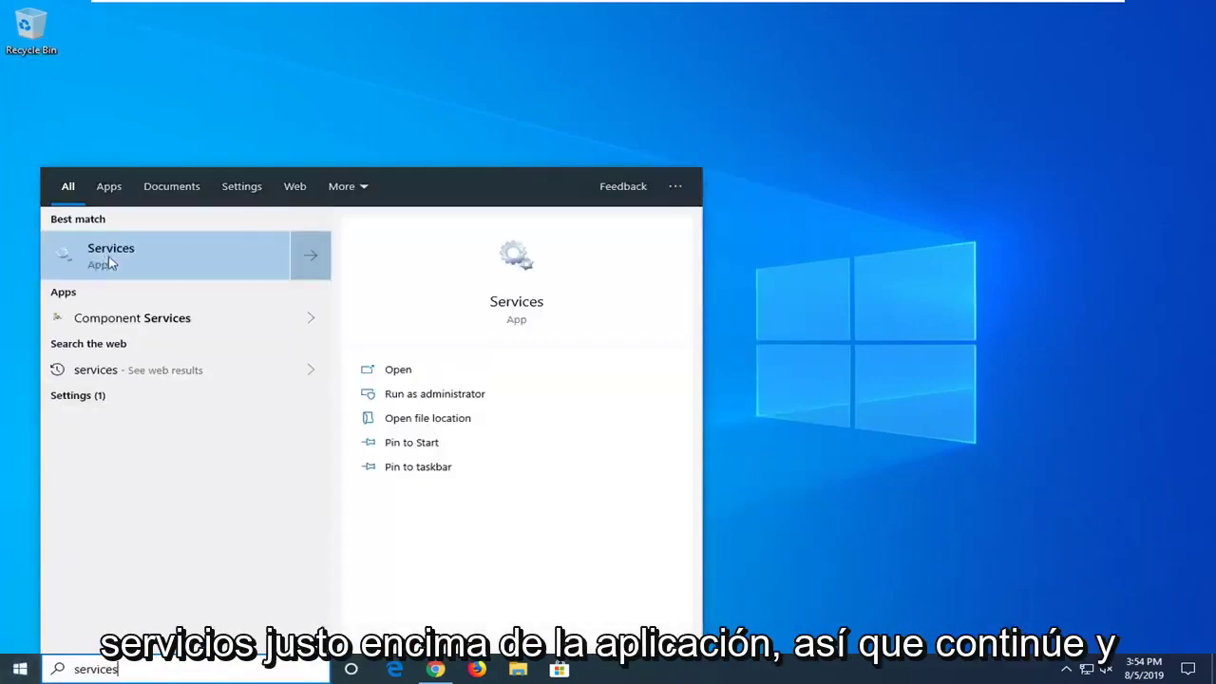
{"action": "left_click", "coordinate": [148, 257]}
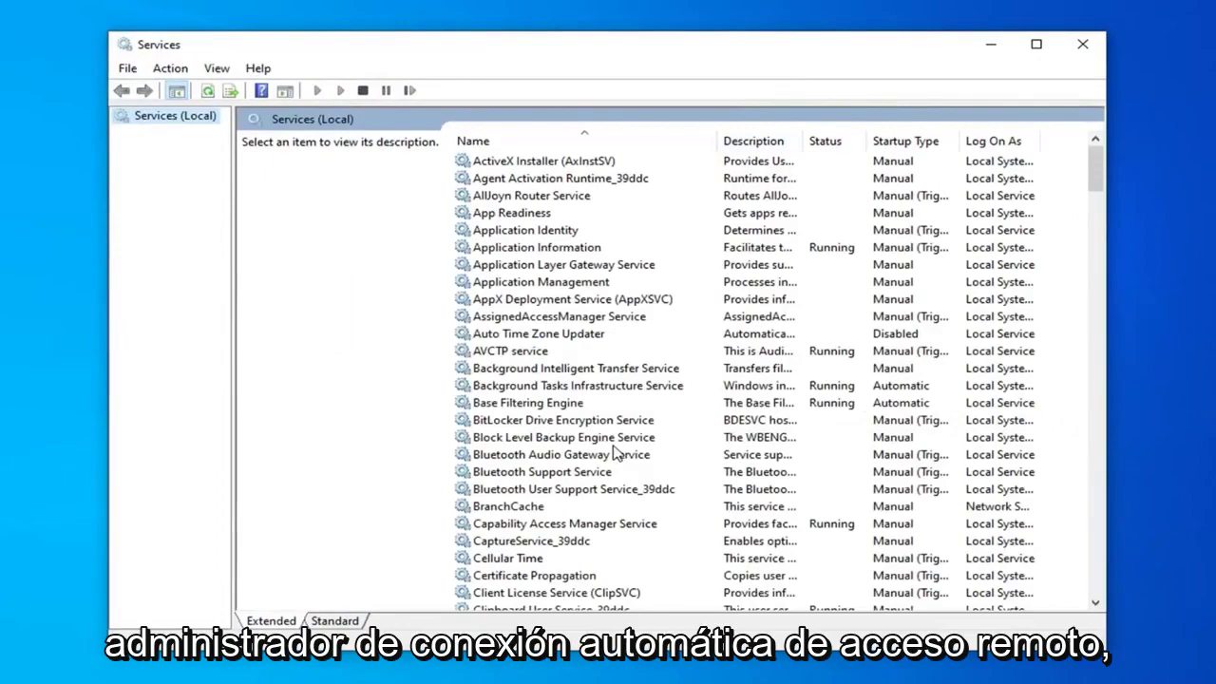
Find Remote Access Auto Connection Manager in the services list and open its properties.
{"action": "left_click", "coordinate": [614, 445]}
{"action": "scroll", "coordinate": [642, 491], "scroll_direction": "down", "scroll_amount": 5}
{"action": "scroll", "coordinate": [642, 491], "scroll_direction": "down", "scroll_amount": 10}
{"action": "scroll", "coordinate": [642, 491], "scroll_direction": "down", "scroll_amount": 15}
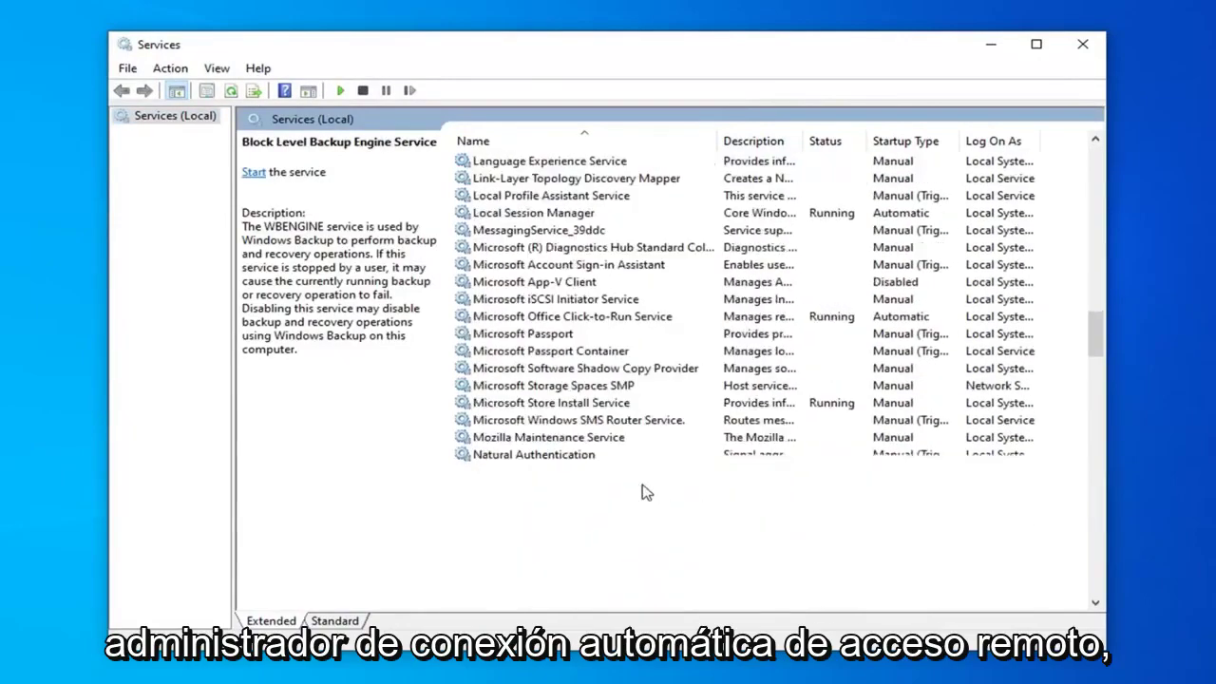
{"action": "scroll", "coordinate": [642, 491], "scroll_direction": "down", "scroll_amount": 7}
{"action": "scroll", "coordinate": [642, 491], "scroll_direction": "down", "scroll_amount": 6}
{"action": "scroll", "coordinate": [570, 484], "scroll_direction": "up", "scroll_amount": 1}
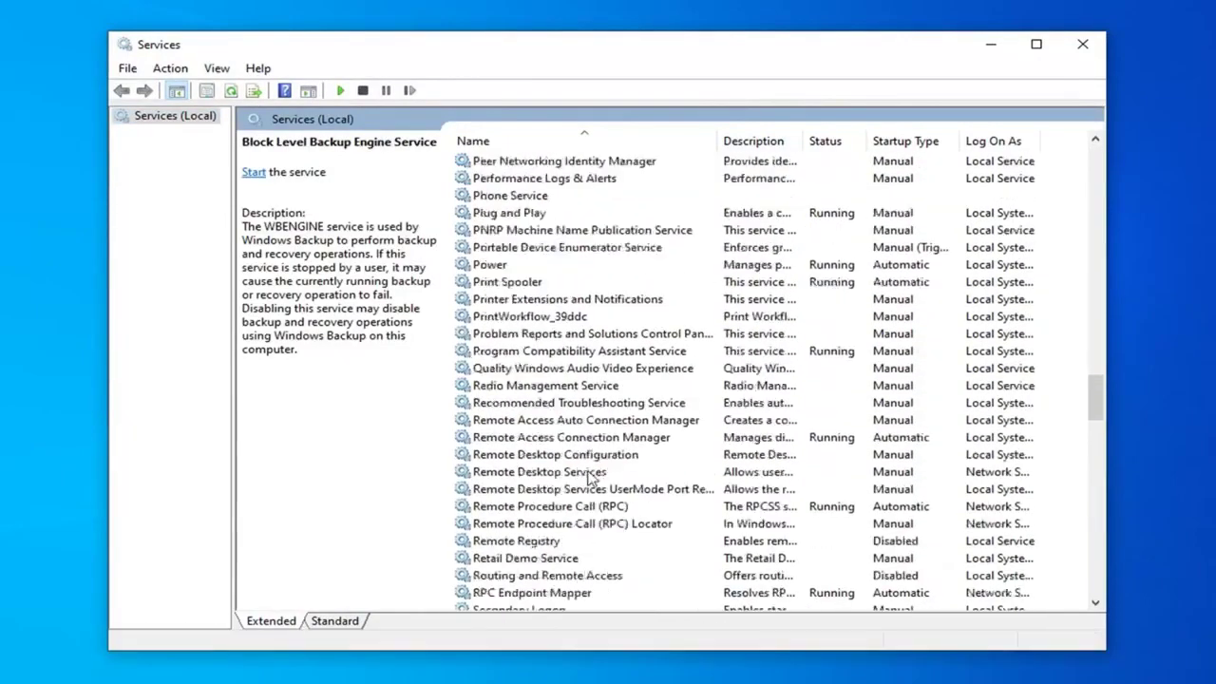
{"action": "scroll", "coordinate": [591, 478], "scroll_direction": "up", "scroll_amount": 15}
{"action": "scroll", "coordinate": [591, 478], "scroll_direction": "up", "scroll_amount": 7}
{"action": "scroll", "coordinate": [593, 470], "scroll_direction": "down", "scroll_amount": 9}
{"action": "scroll", "coordinate": [594, 461], "scroll_direction": "down", "scroll_amount": 1}
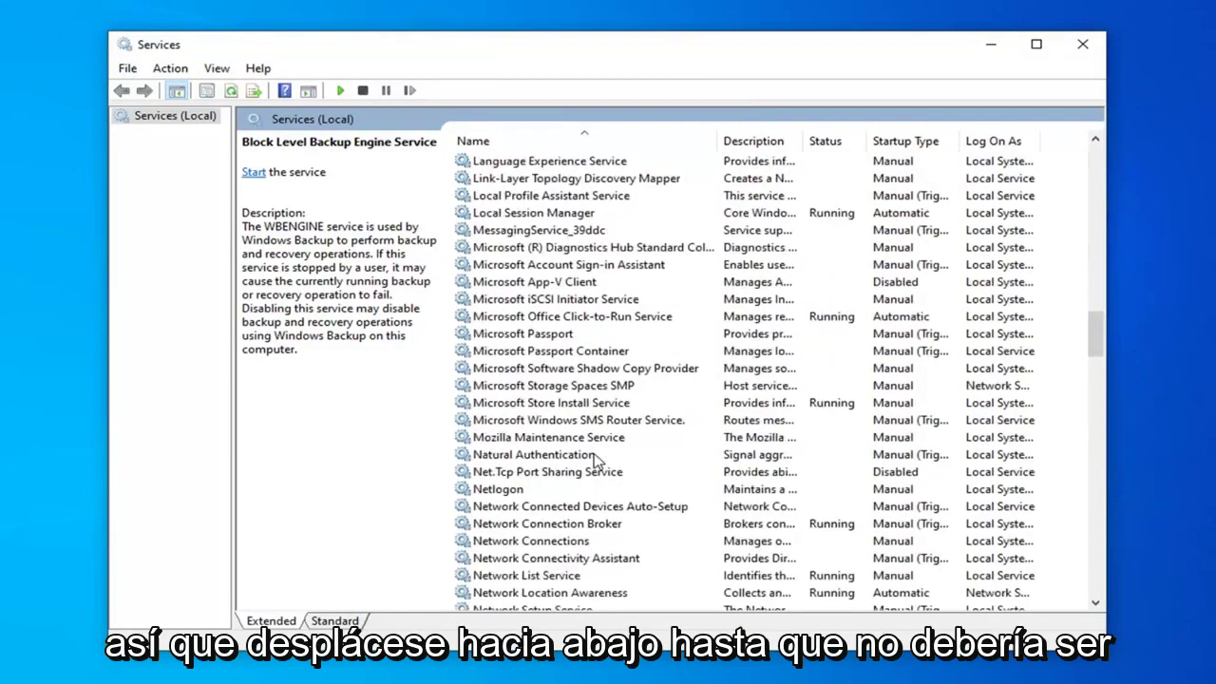
{"action": "scroll", "coordinate": [594, 460], "scroll_direction": "down", "scroll_amount": 1}
{"action": "scroll", "coordinate": [595, 460], "scroll_direction": "down", "scroll_amount": 3}
{"action": "scroll", "coordinate": [591, 465], "scroll_direction": "down", "scroll_amount": 2}
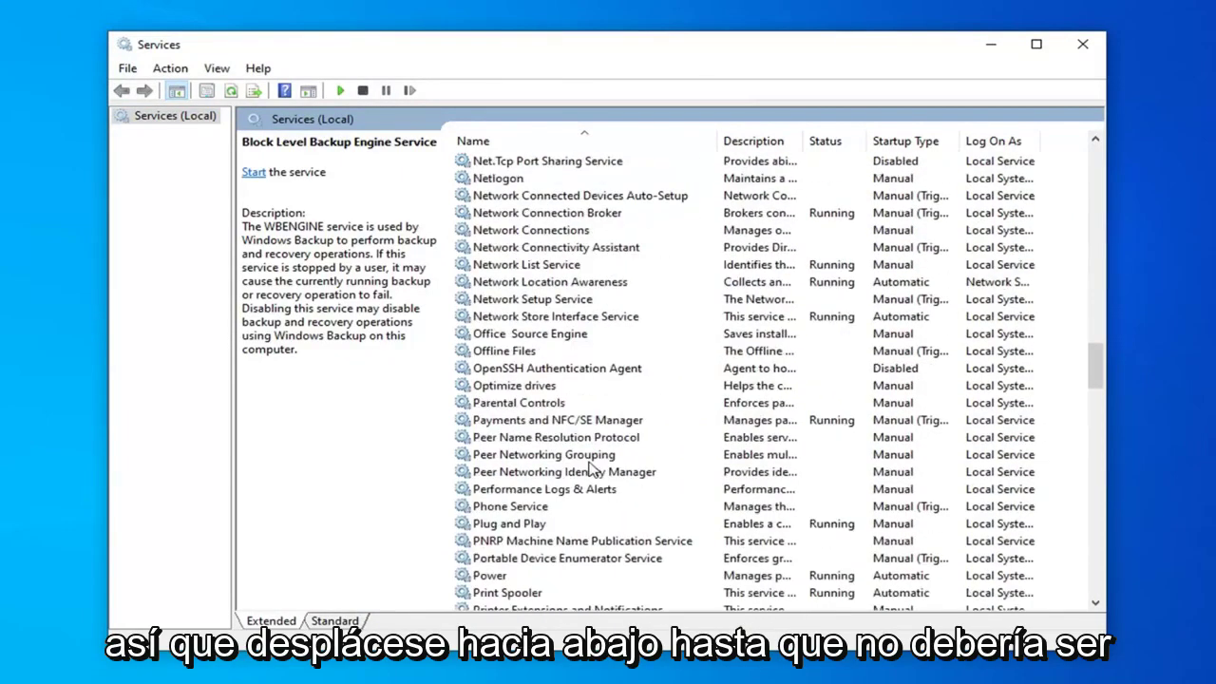
{"action": "scroll", "coordinate": [570, 514], "scroll_direction": "down", "scroll_amount": 2}
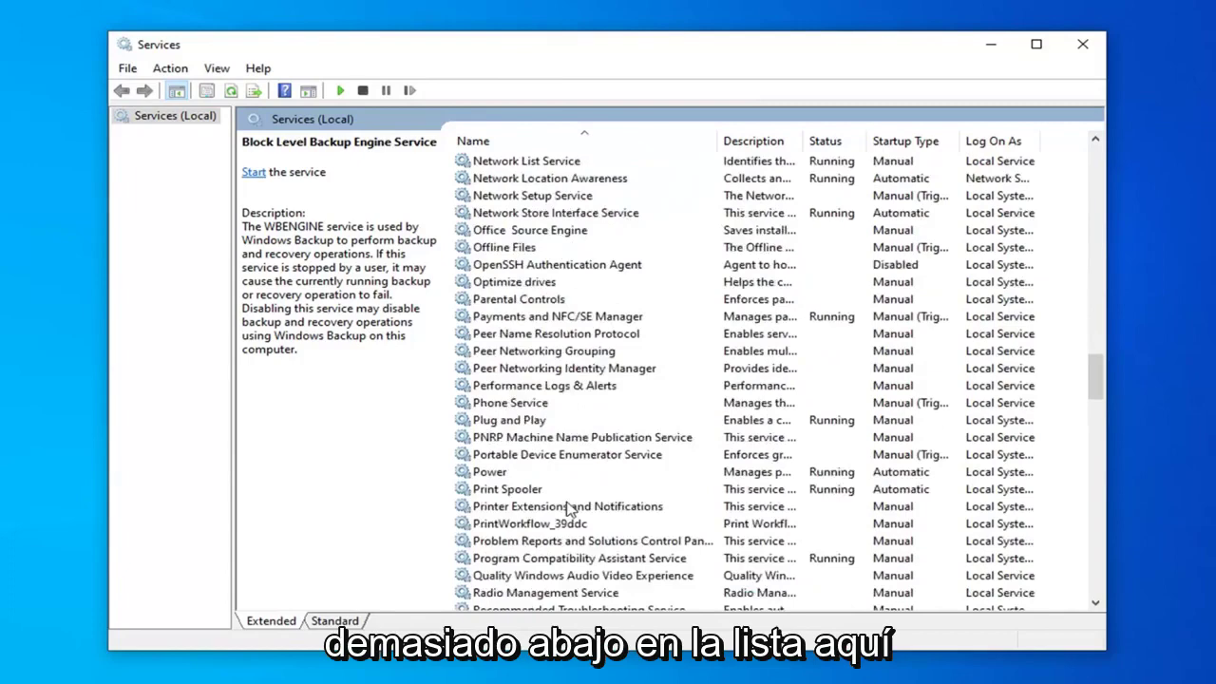
{"action": "scroll", "coordinate": [573, 519], "scroll_direction": "down", "scroll_amount": 1}
{"action": "scroll", "coordinate": [560, 524], "scroll_direction": "down", "scroll_amount": 1}
{"action": "double_click", "coordinate": [550, 525]}
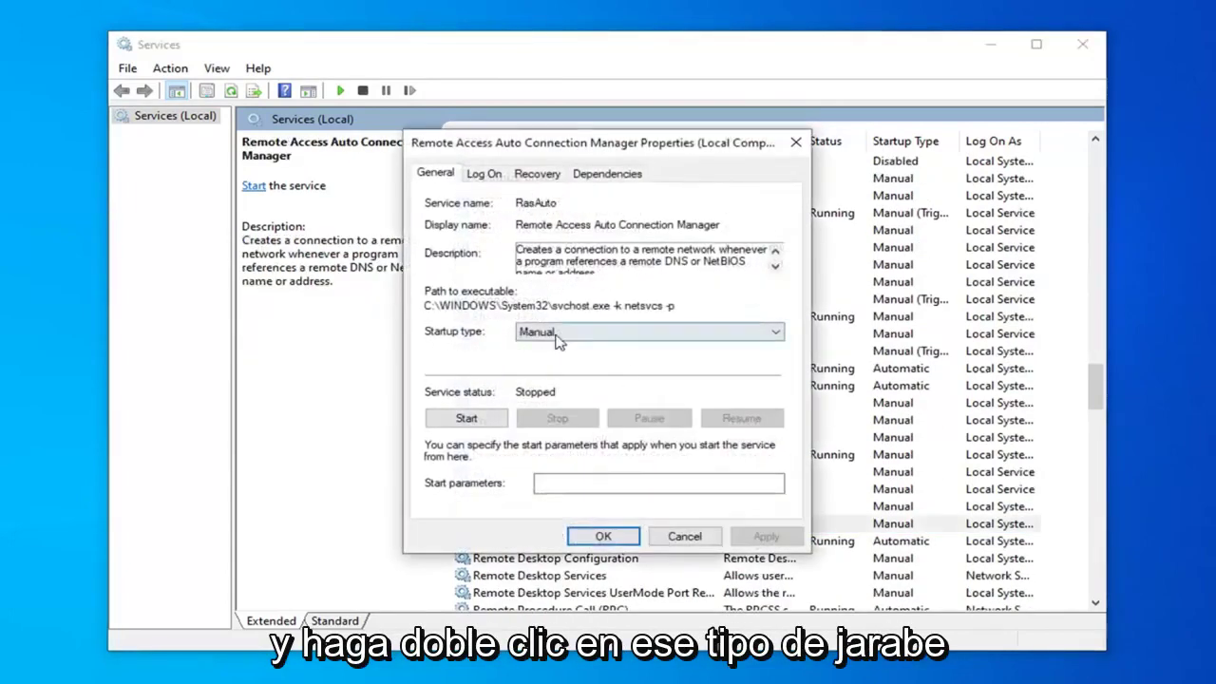
Set Remote Access Auto Connection Manager to Automatic startup, start it, and save the change.
{"action": "left_click", "coordinate": [560, 333]}
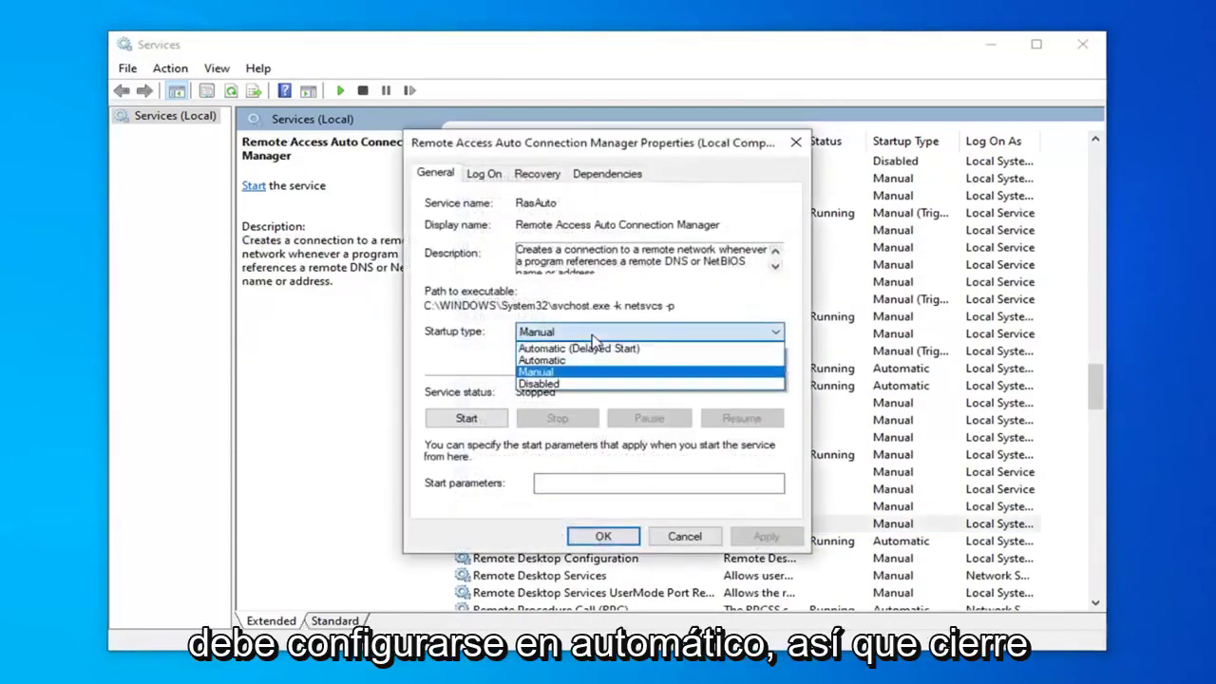
{"action": "left_click", "coordinate": [570, 333]}
{"action": "left_click", "coordinate": [540, 361]}
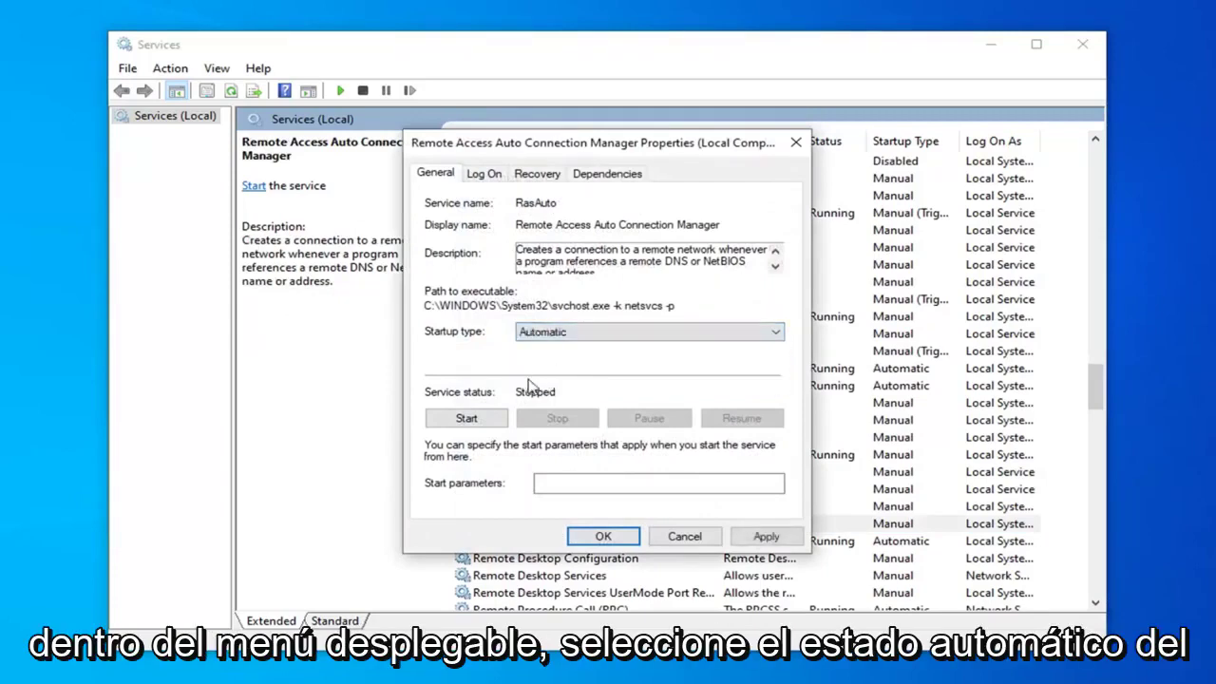
{"action": "left_click", "coordinate": [463, 420]}
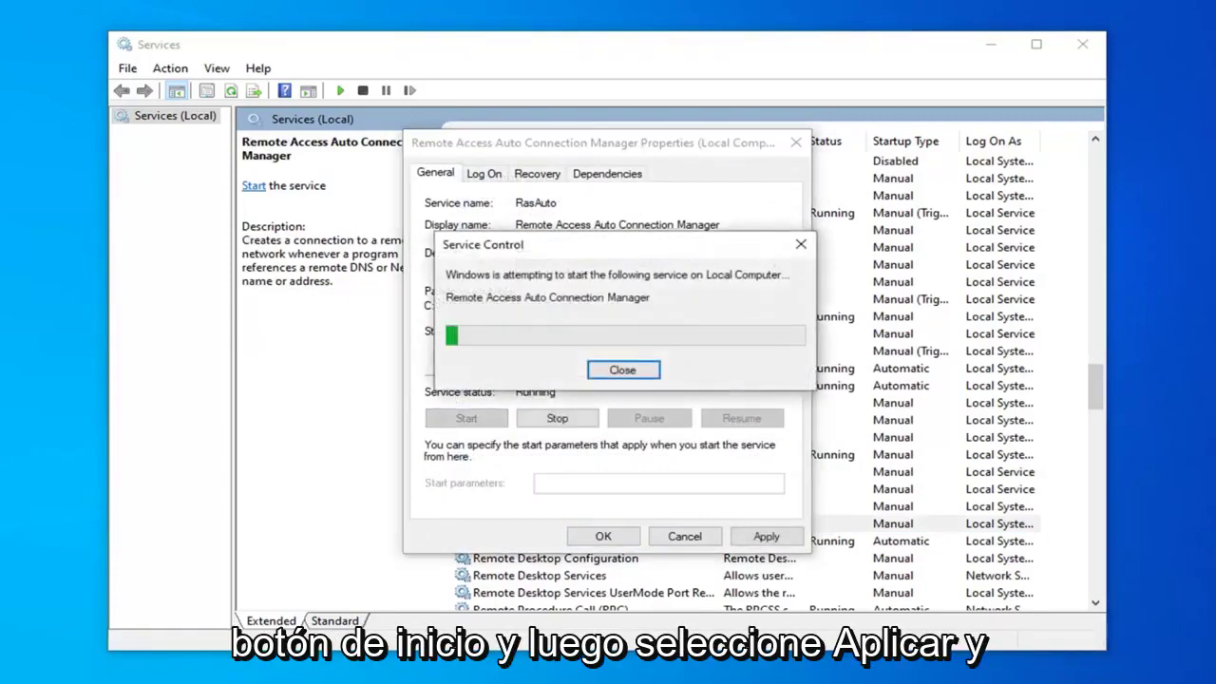
{"action": "left_click", "coordinate": [767, 537]}
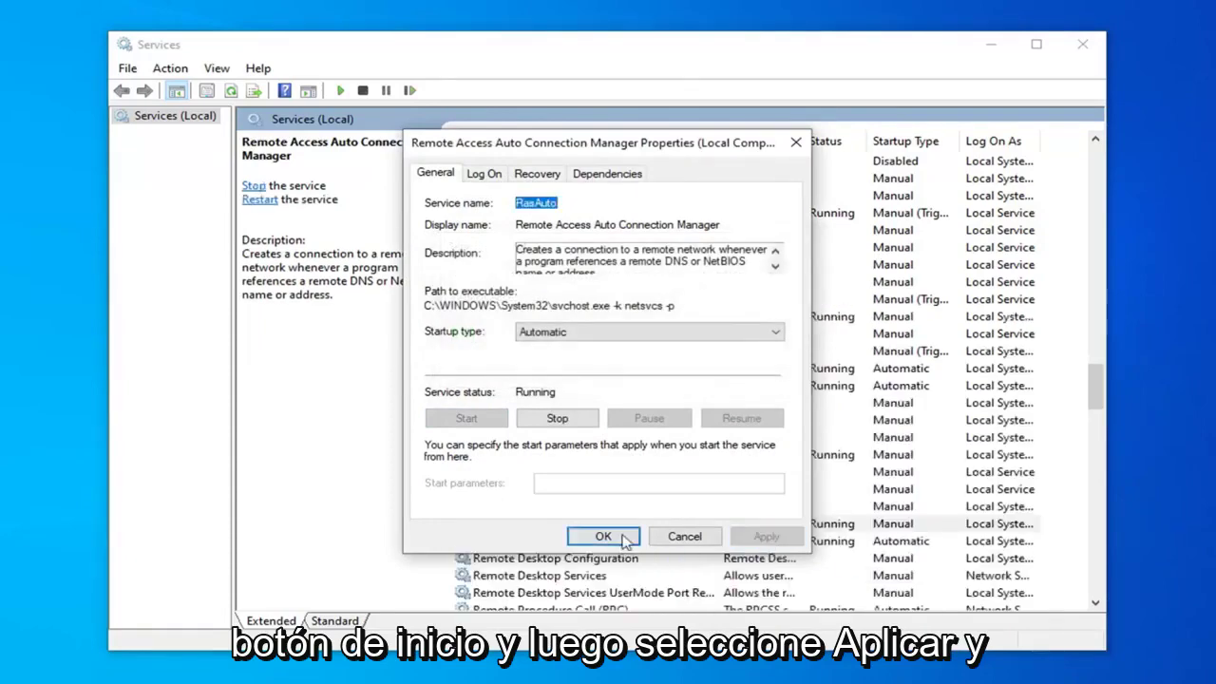
{"action": "left_click", "coordinate": [603, 535]}
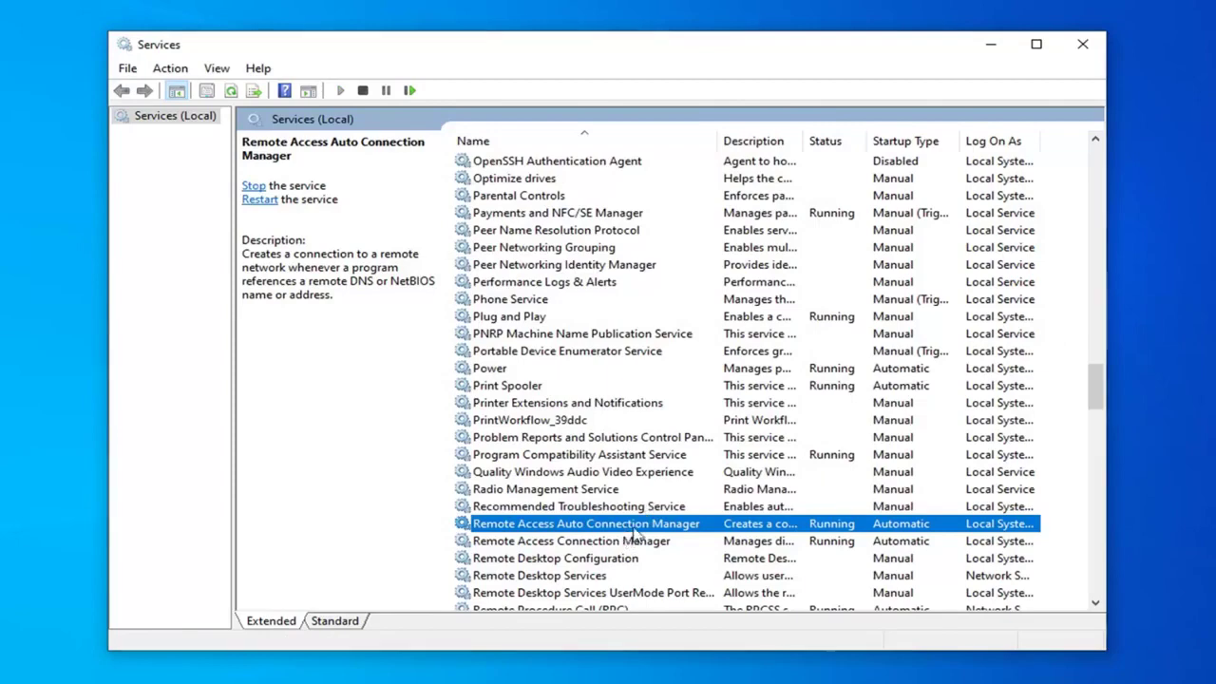
Make the service log on as This account with its password, then close Services.
{"action": "double_click", "coordinate": [634, 530]}
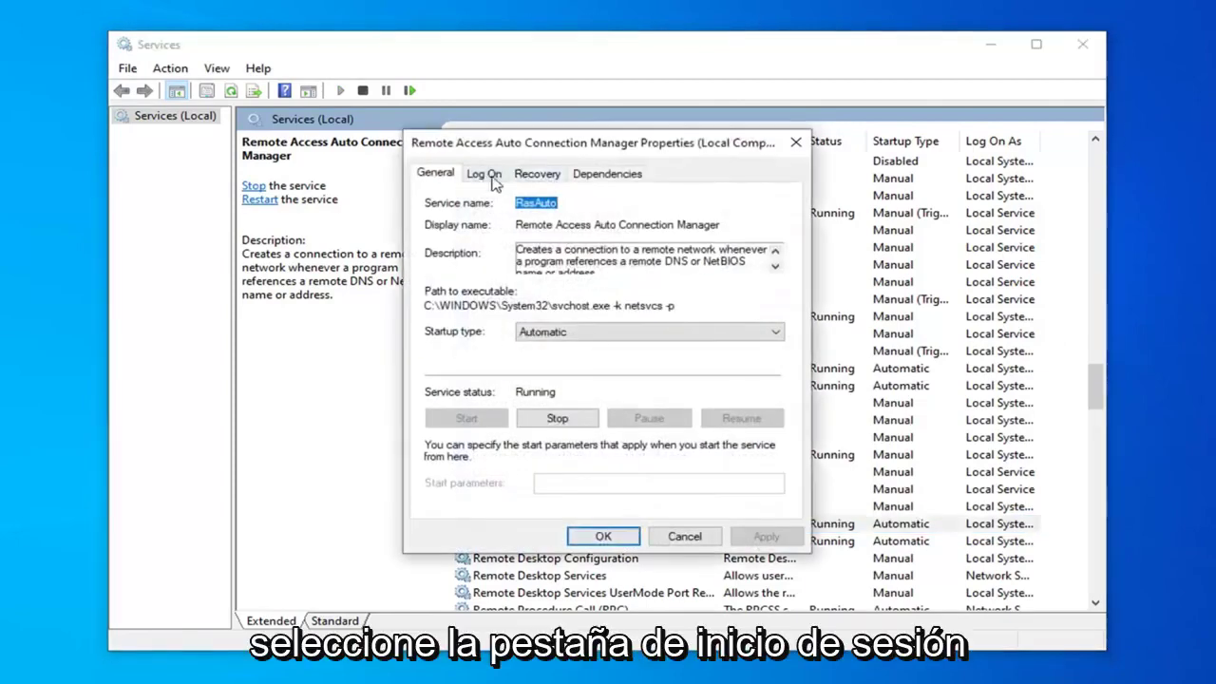
{"action": "left_click", "coordinate": [484, 174]}
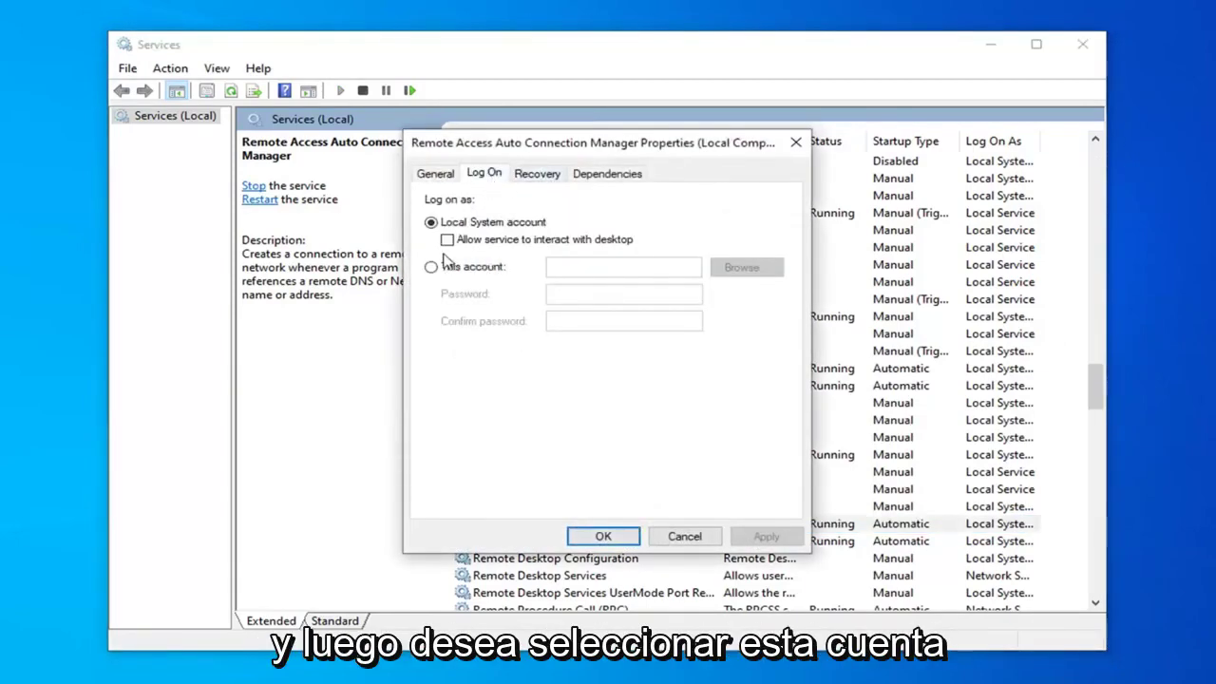
{"action": "left_click", "coordinate": [432, 267]}
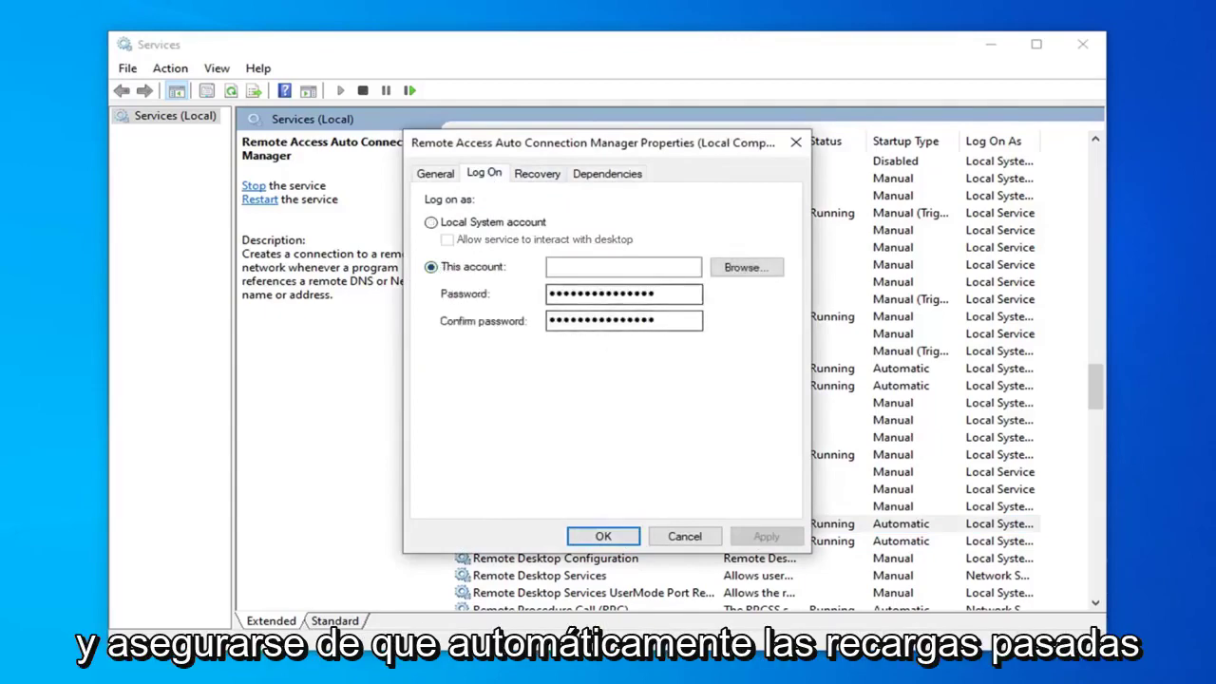
{"action": "left_click", "coordinate": [604, 536]}
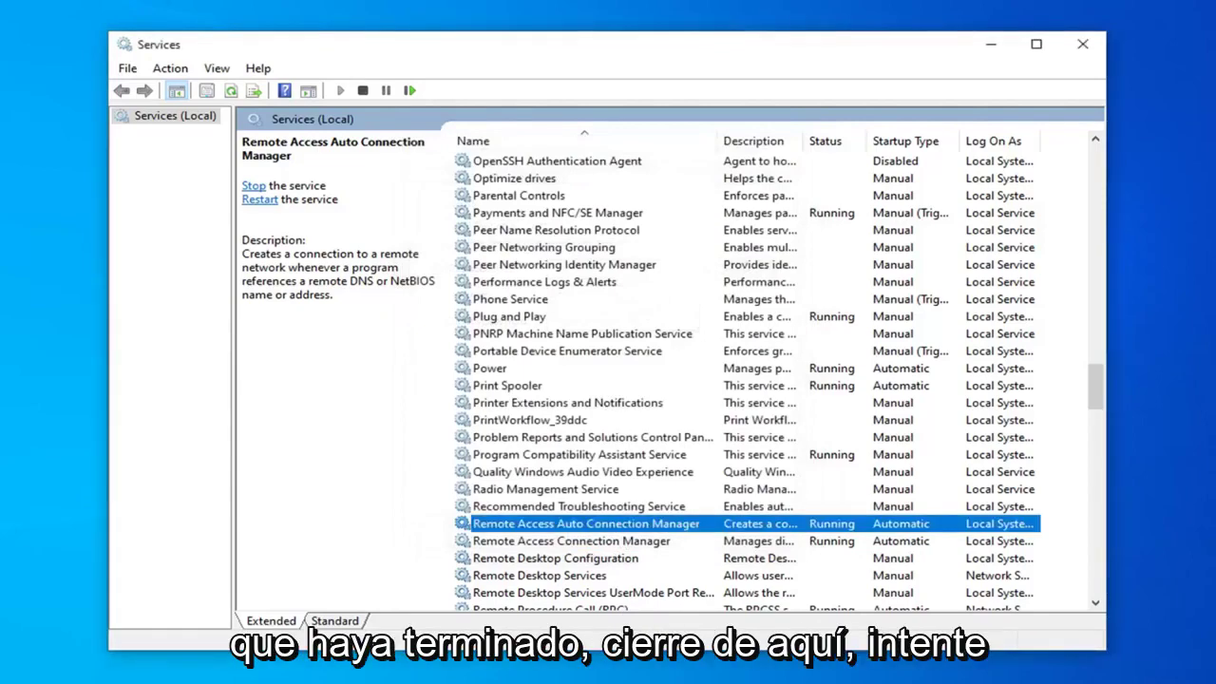
{"action": "left_click", "coordinate": [1082, 44]}
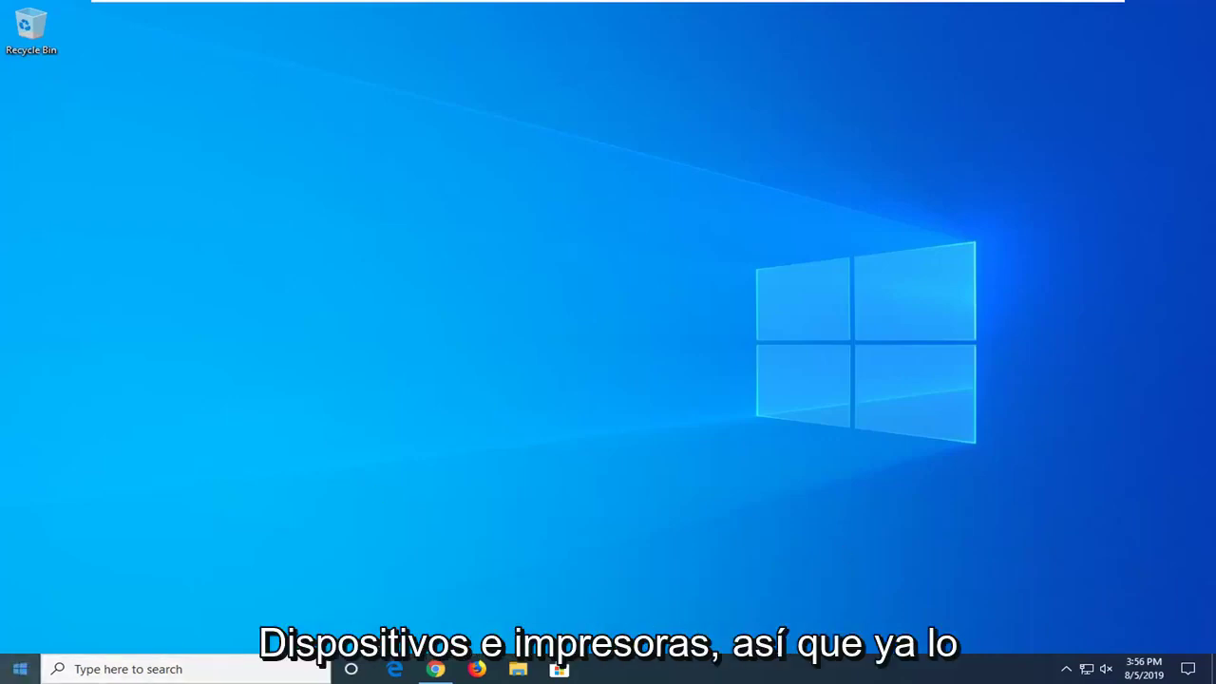
Search Start for 'devices and printers', then replace the query with 'control' to open Control Panel.
{"action": "left_click", "coordinate": [19, 669]}
{"action": "type", "text": "dev"}
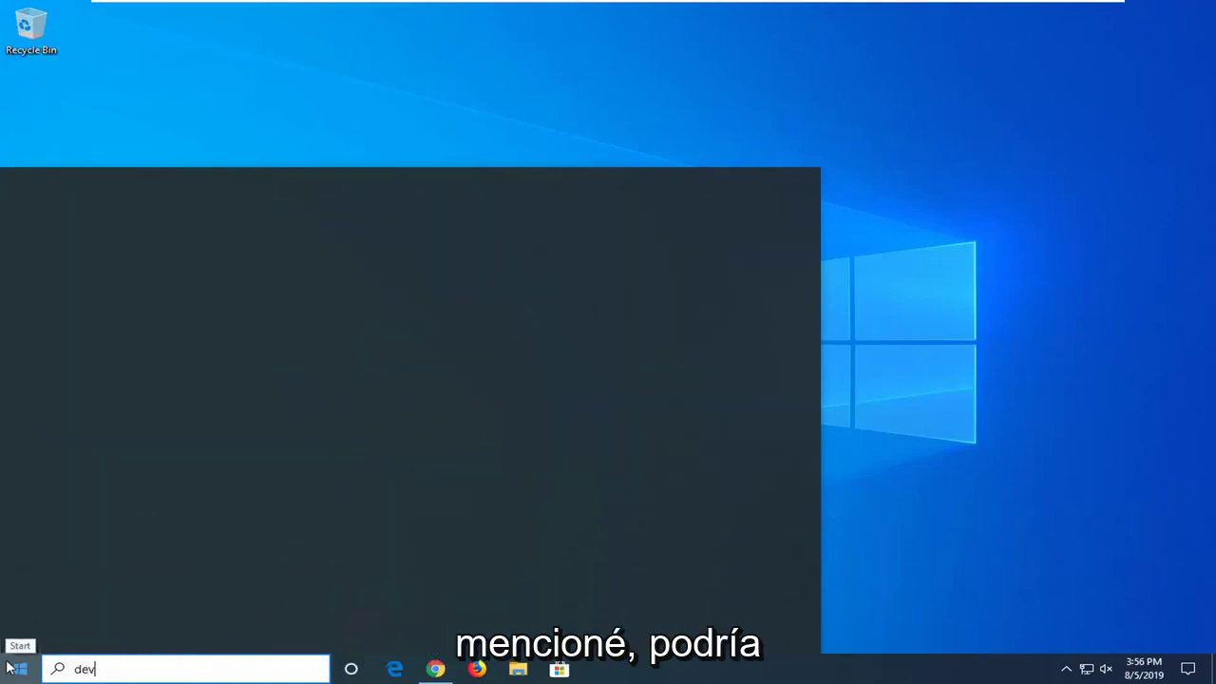
{"action": "type", "text": "ice manage"}
{"action": "key", "text": "BackSpace"}
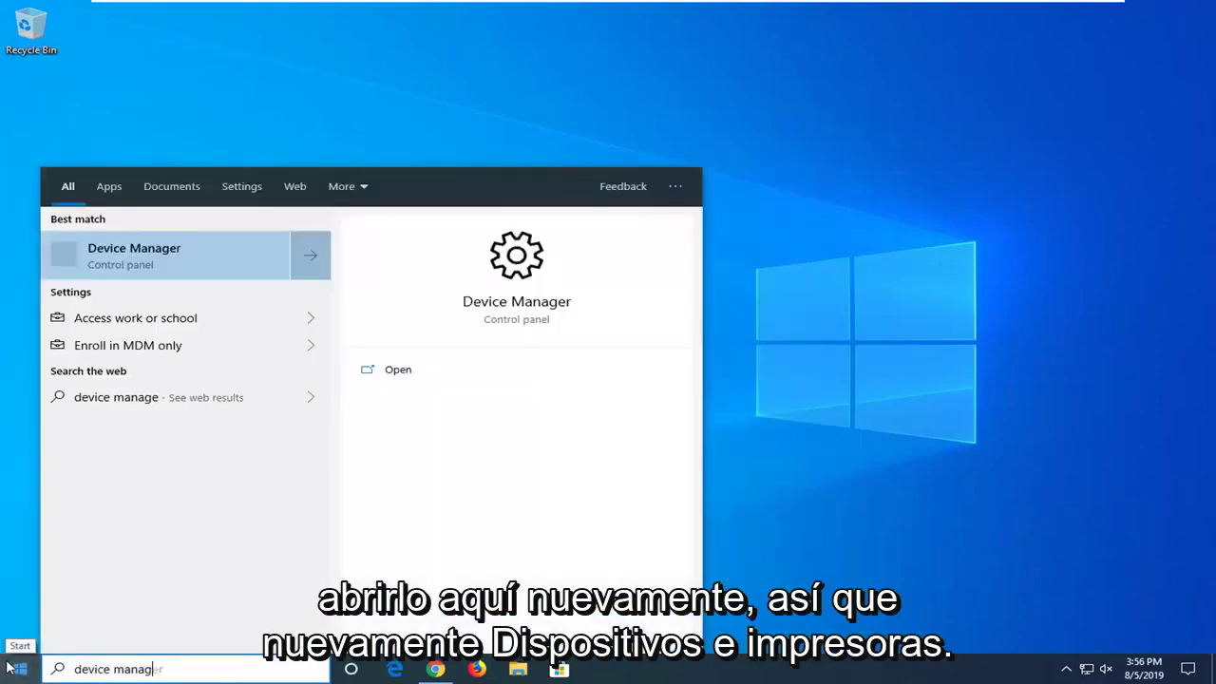
{"action": "key", "text": "BackSpace"}
{"action": "key", "text": "BackSpace"}
{"action": "key", "text": "BackSpace"}
{"action": "key", "text": "BackSpace"}
{"action": "type", "text": "and"}
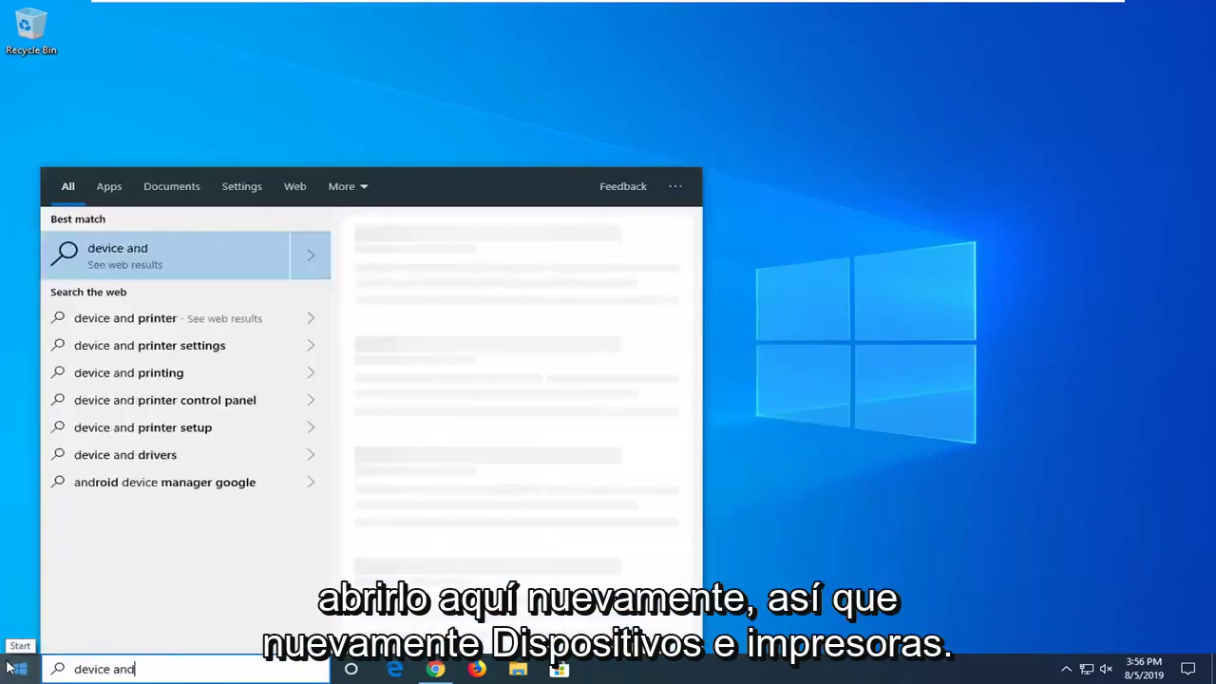
{"action": "key", "text": "BackSpace"}
{"action": "key", "text": "BackSpace"}
{"action": "key", "text": "BackSpace"}
{"action": "key", "text": "BackSpace"}
{"action": "type", "text": "s and"}
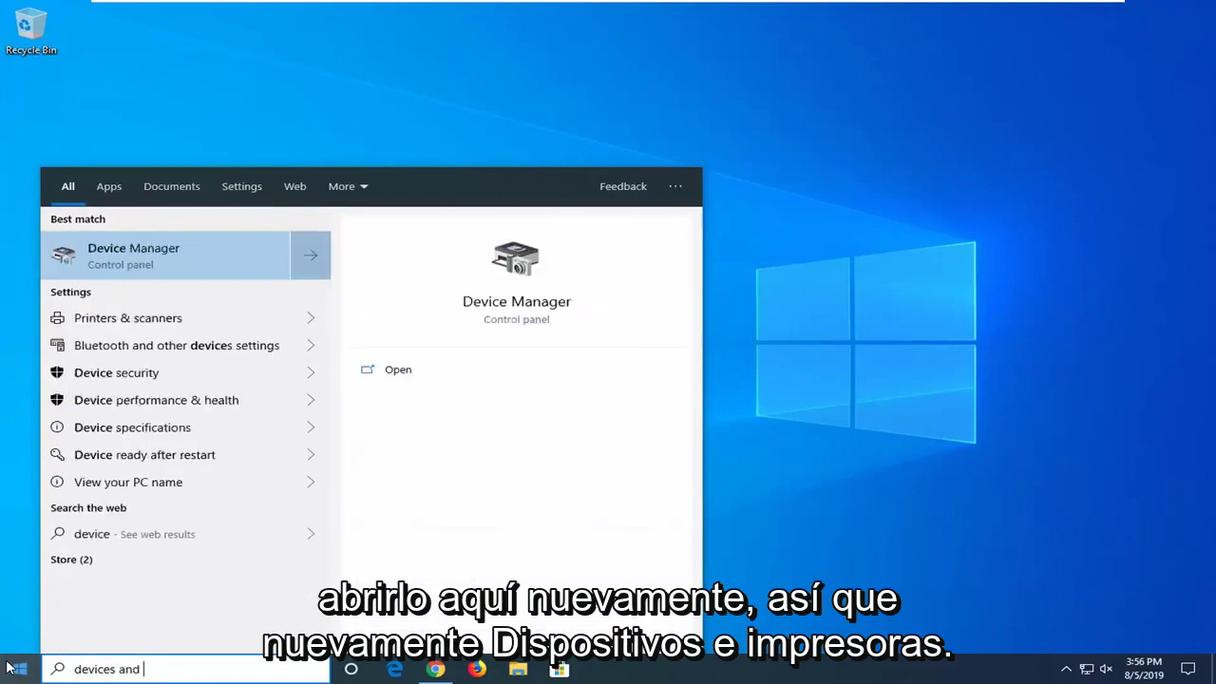
{"action": "type", "text": " printers"}
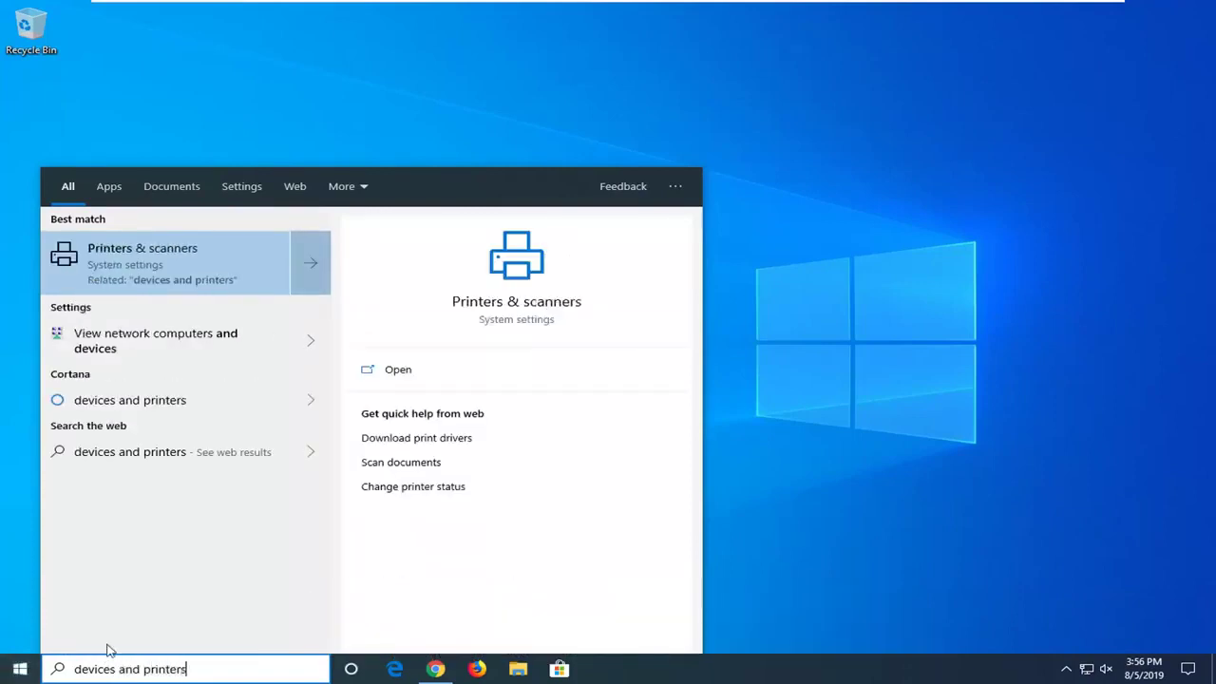
{"action": "key", "text": "ctrl+a"}
{"action": "key", "text": "BackSpace"}
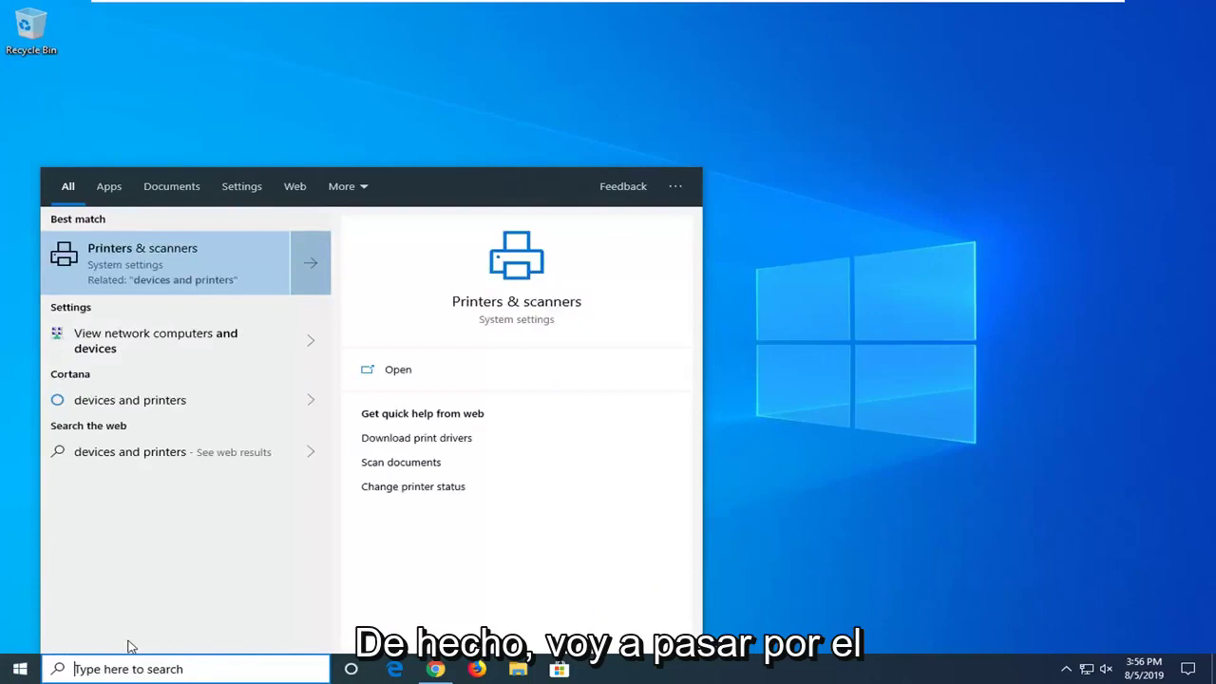
{"action": "type", "text": "control panel"}
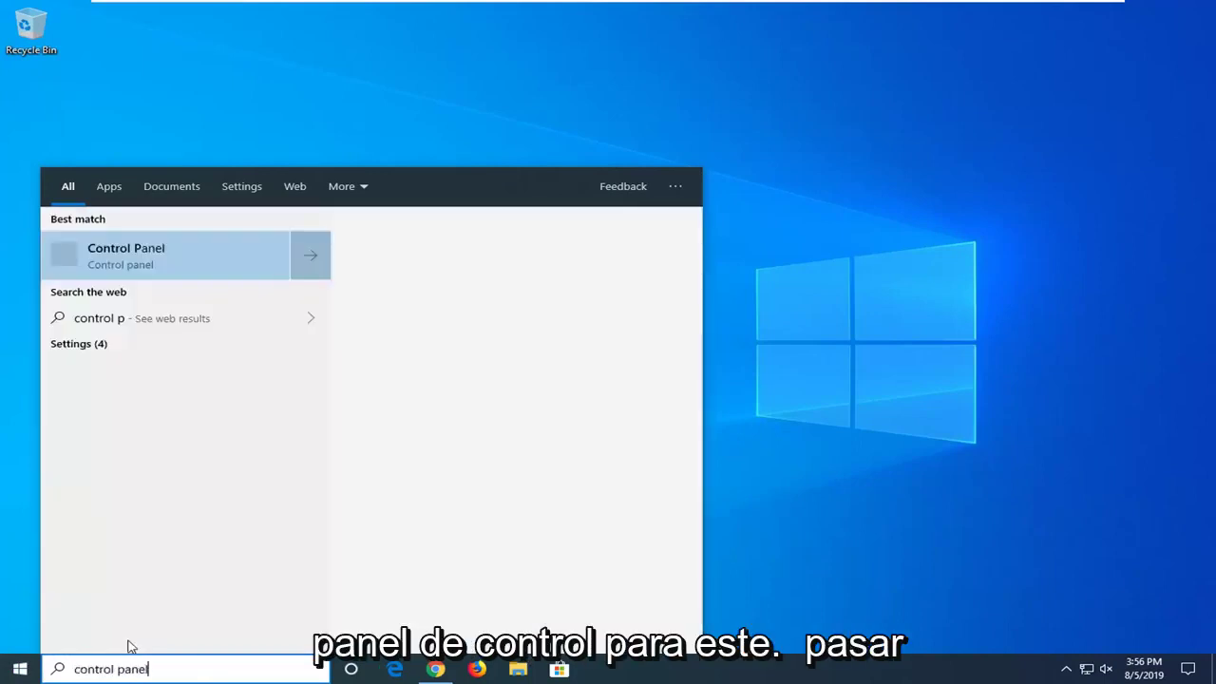
{"action": "left_click", "coordinate": [127, 259]}
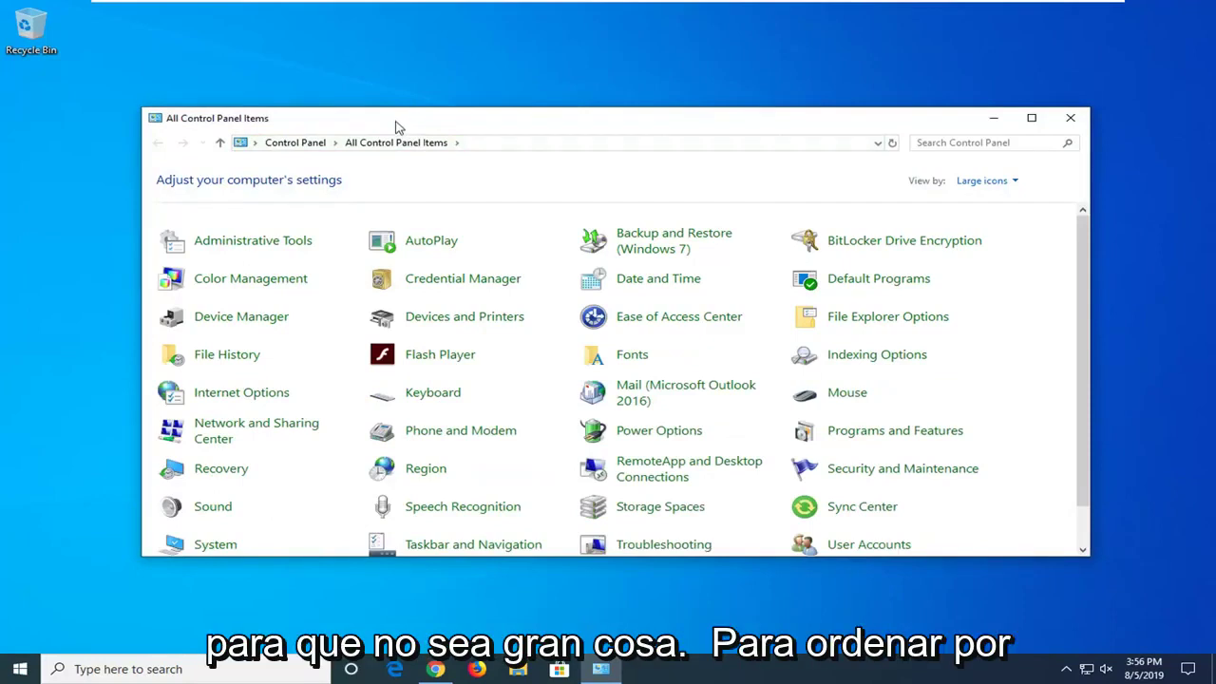
Keep Control Panel's view on Large icons and open Devices and Printers.
{"action": "left_click", "coordinate": [999, 180]}
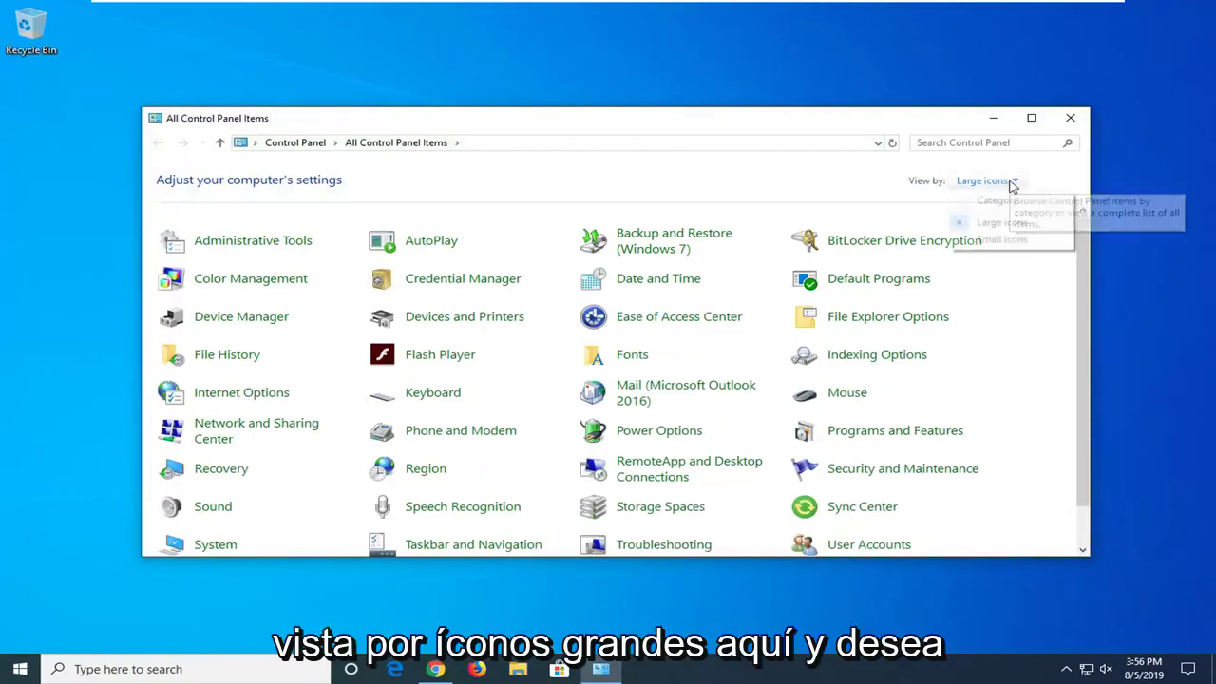
{"action": "left_click", "coordinate": [974, 228]}
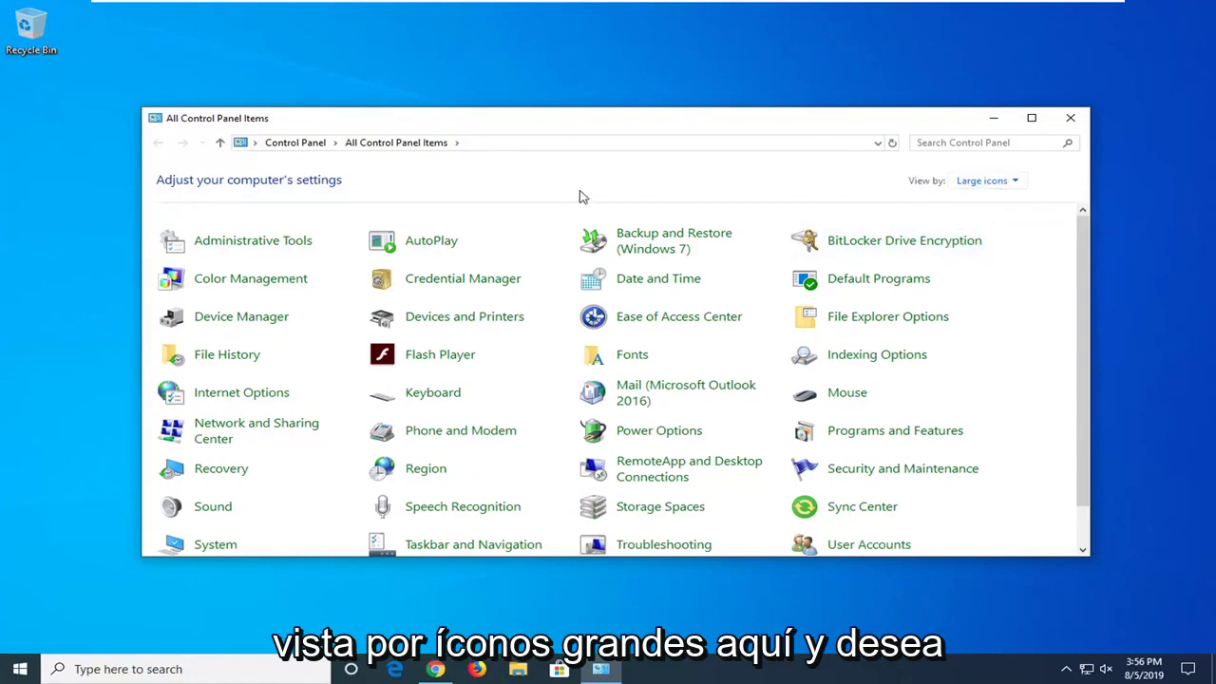
{"action": "left_click", "coordinate": [448, 321]}
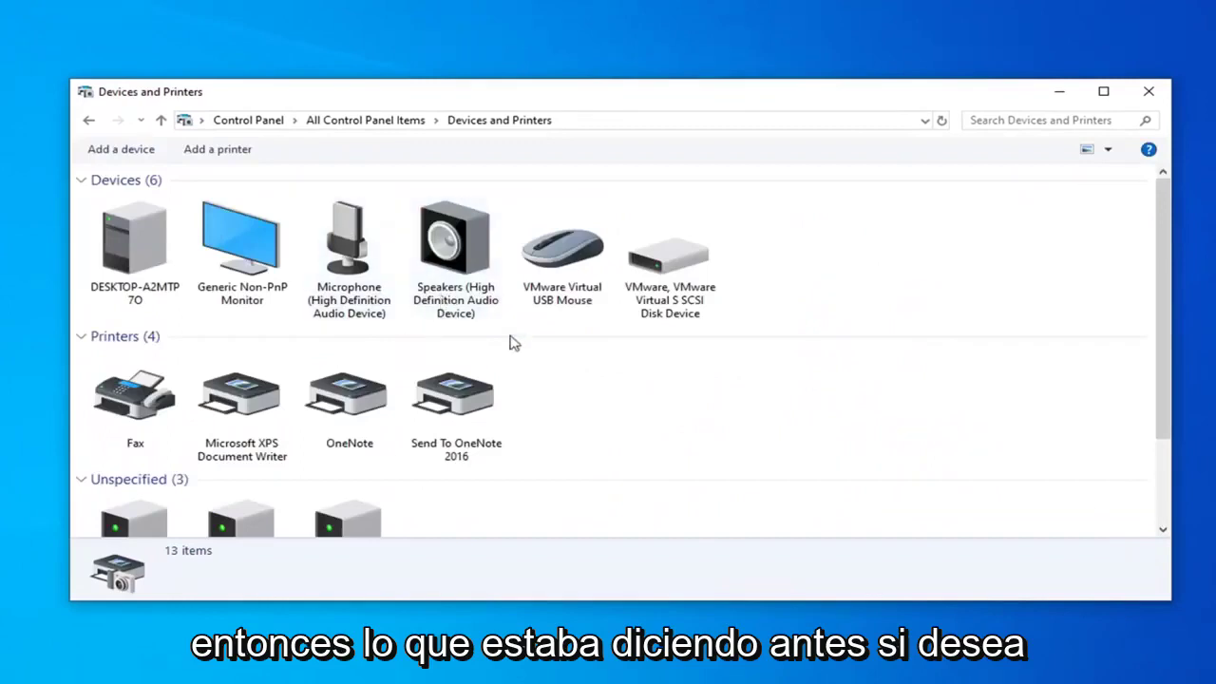
Scroll down to the printers and select and right-click the Send To OneNote 2016 printer.
{"action": "scroll", "coordinate": [333, 353], "scroll_direction": "down", "scroll_amount": 2}
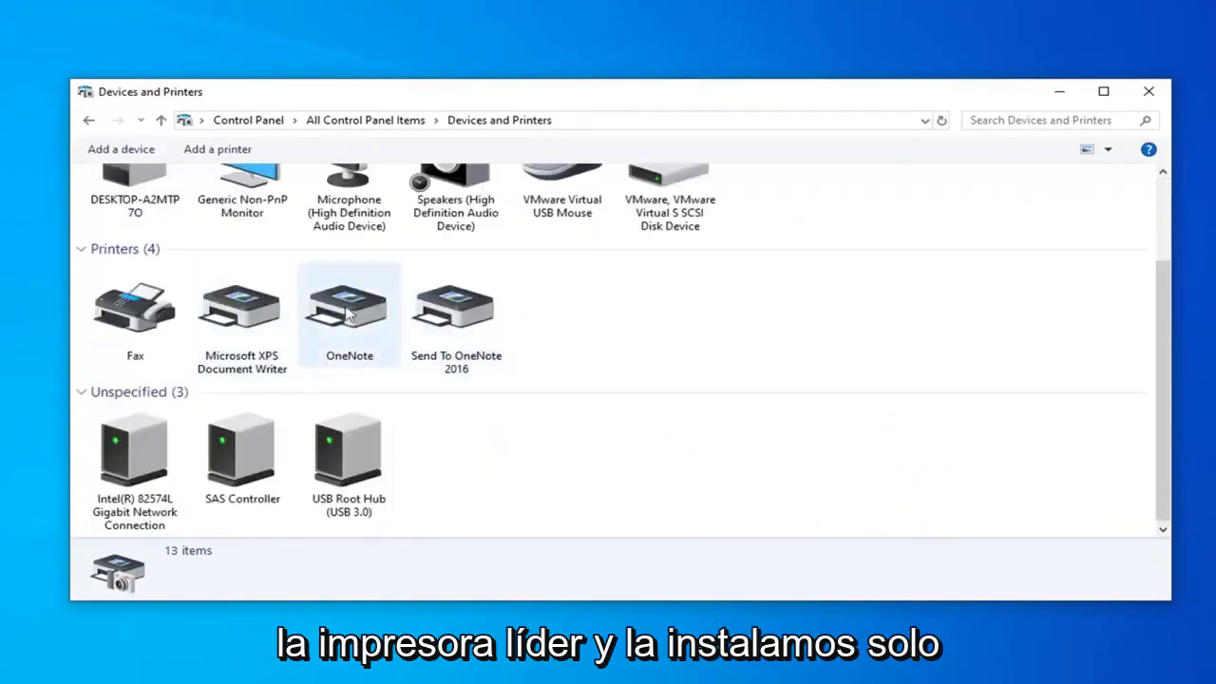
{"action": "left_click", "coordinate": [464, 320]}
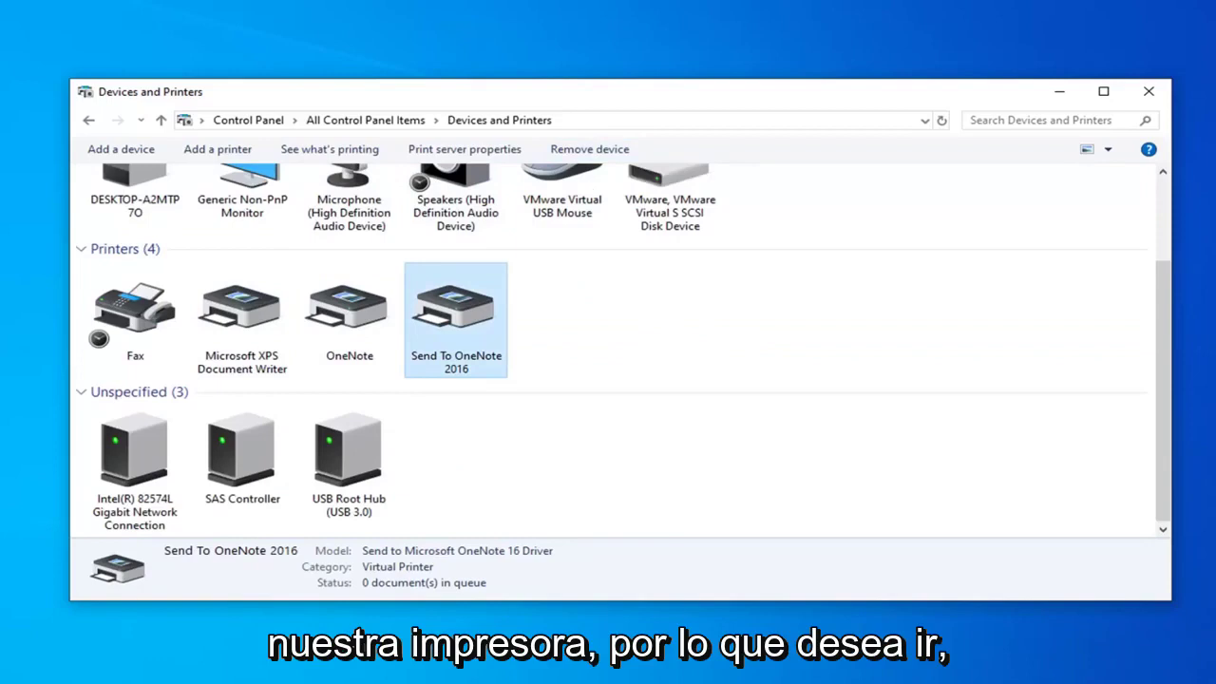
{"action": "right_click", "coordinate": [466, 309]}
Open Send To OneNote 2016 printer properties and review its Ports tab, where nul: is checked.
{"action": "left_click", "coordinate": [537, 372]}
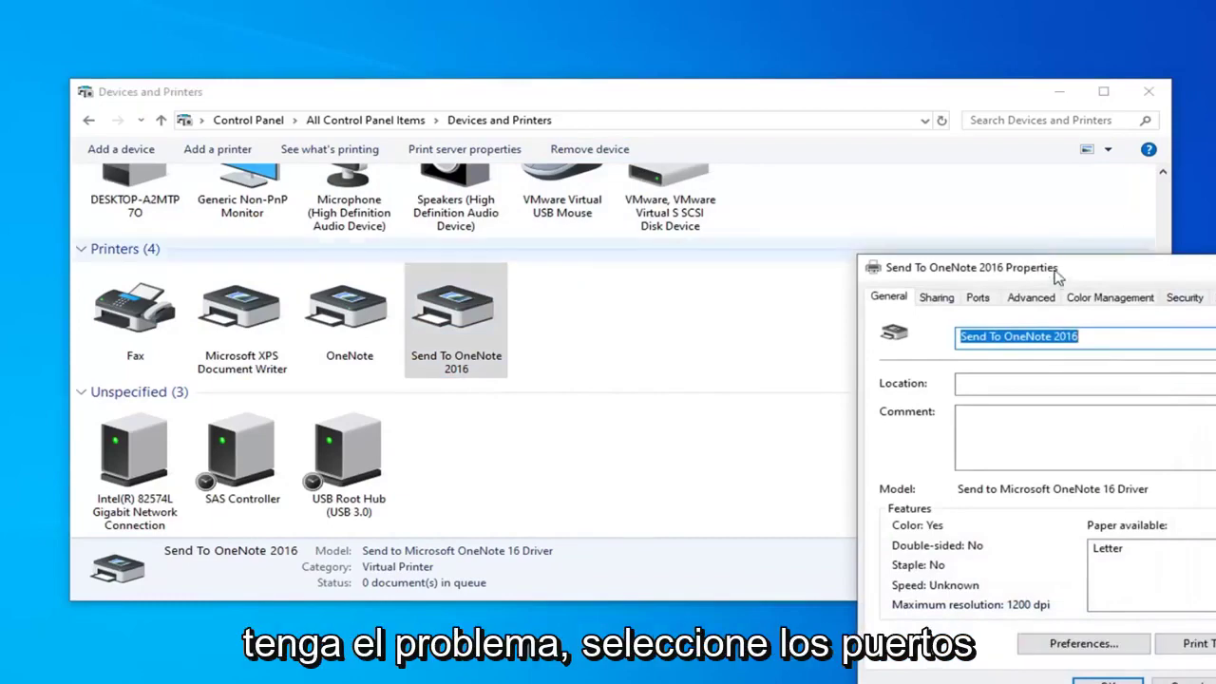
{"action": "mouse_move", "coordinate": [1056, 268]}
{"action": "left_mouse_down"}
{"action": "mouse_move", "coordinate": [581, 163]}
{"action": "mouse_move", "coordinate": [584, 128]}
{"action": "left_mouse_up"}
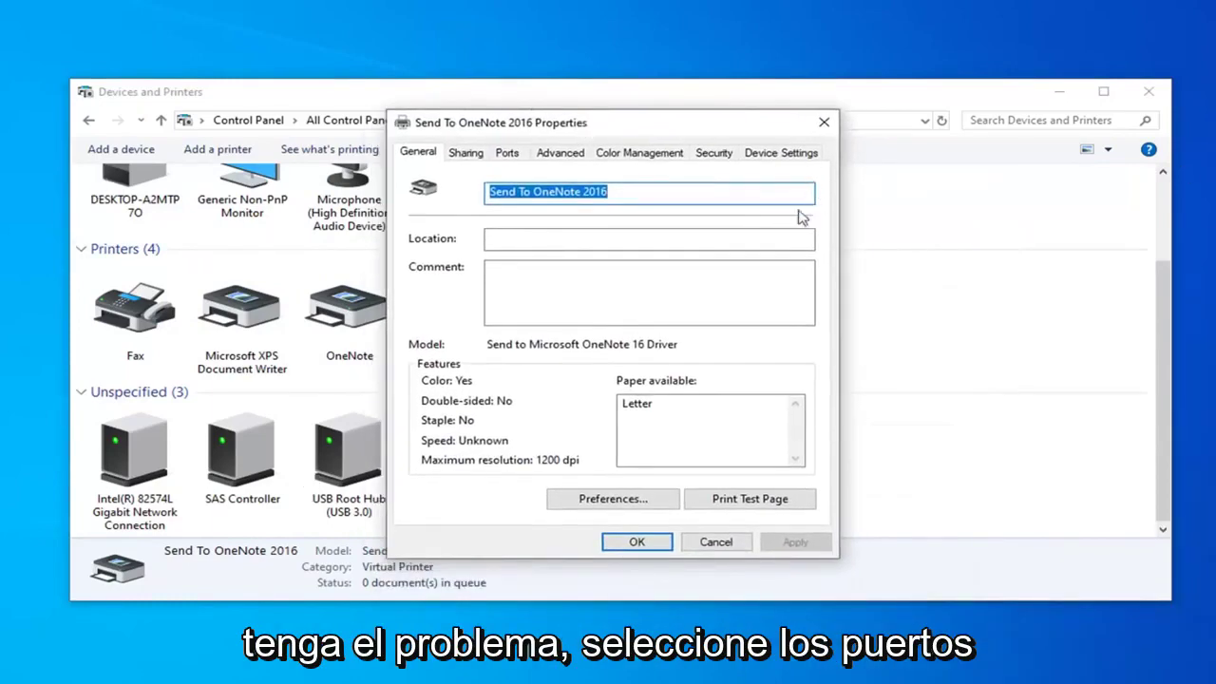
{"action": "left_click", "coordinate": [505, 154]}
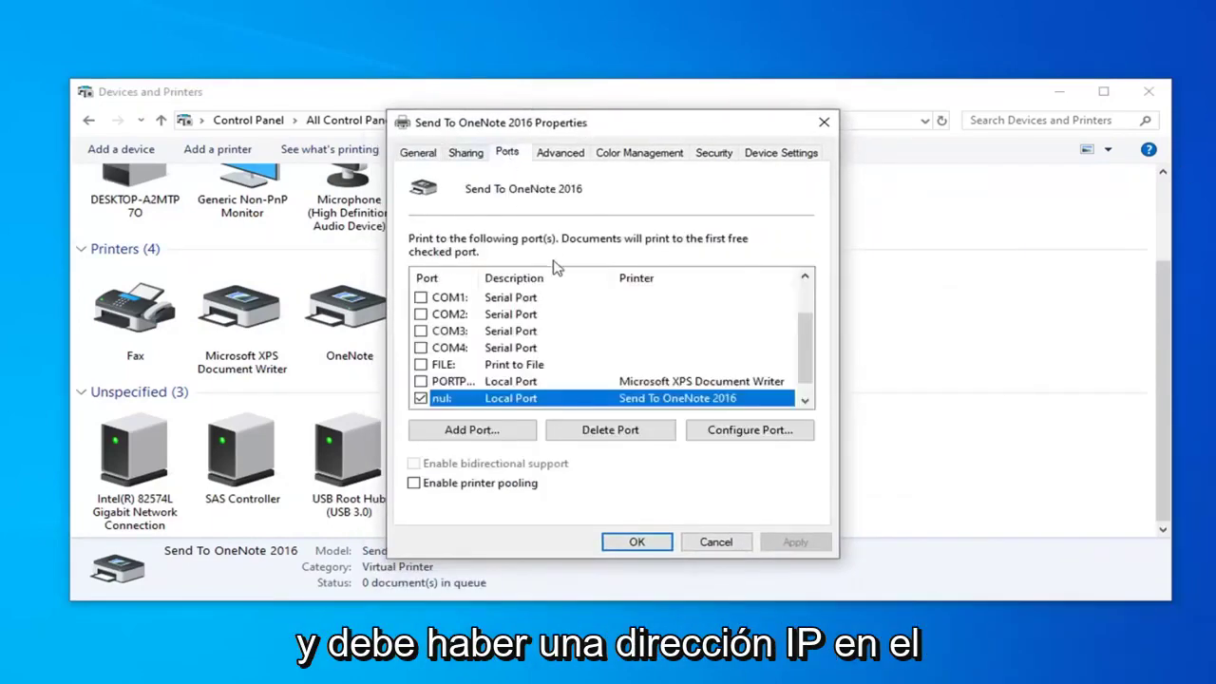
{"action": "scroll", "coordinate": [483, 379], "scroll_direction": "down", "scroll_amount": 1}
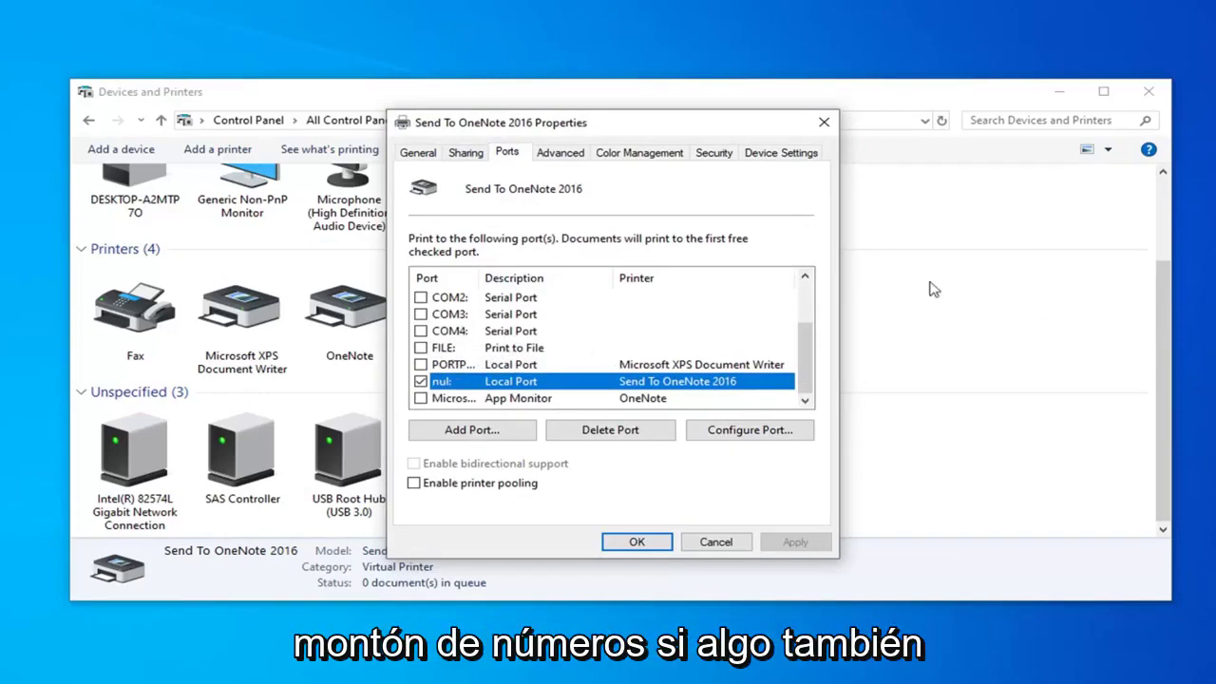
{"action": "scroll", "coordinate": [480, 370], "scroll_direction": "up", "scroll_amount": 2}
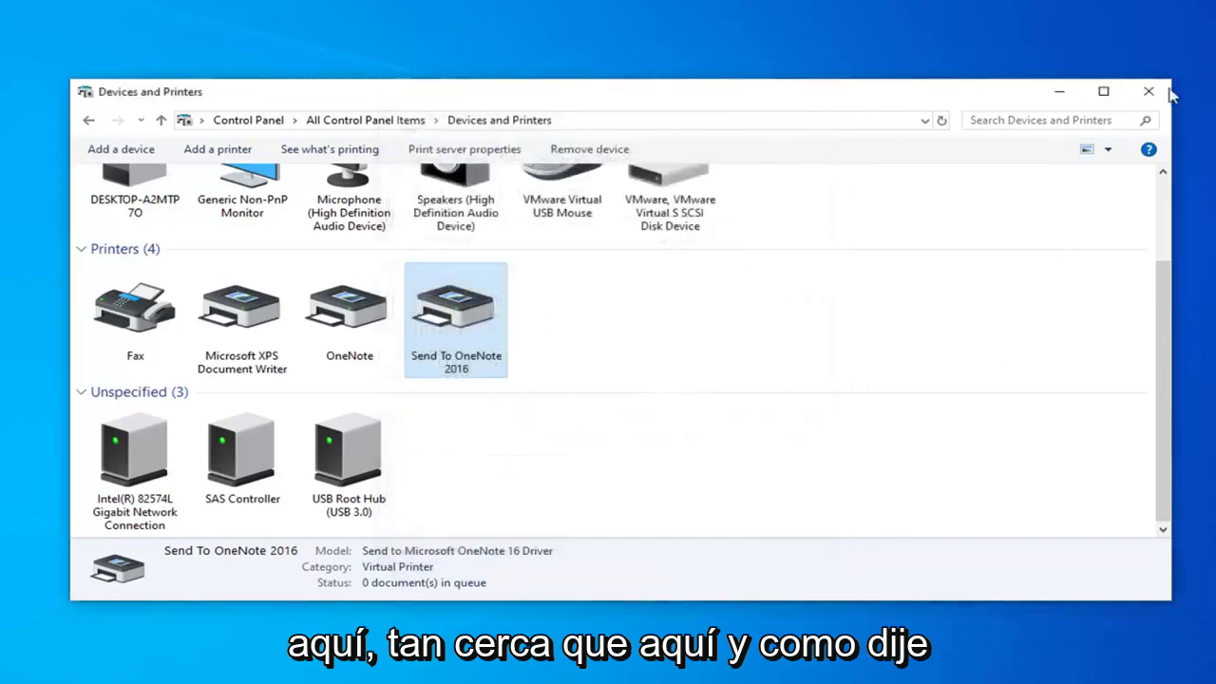
Close the Devices and Printers window, leaving the desktop empty.
{"action": "left_click", "coordinate": [1148, 91]}
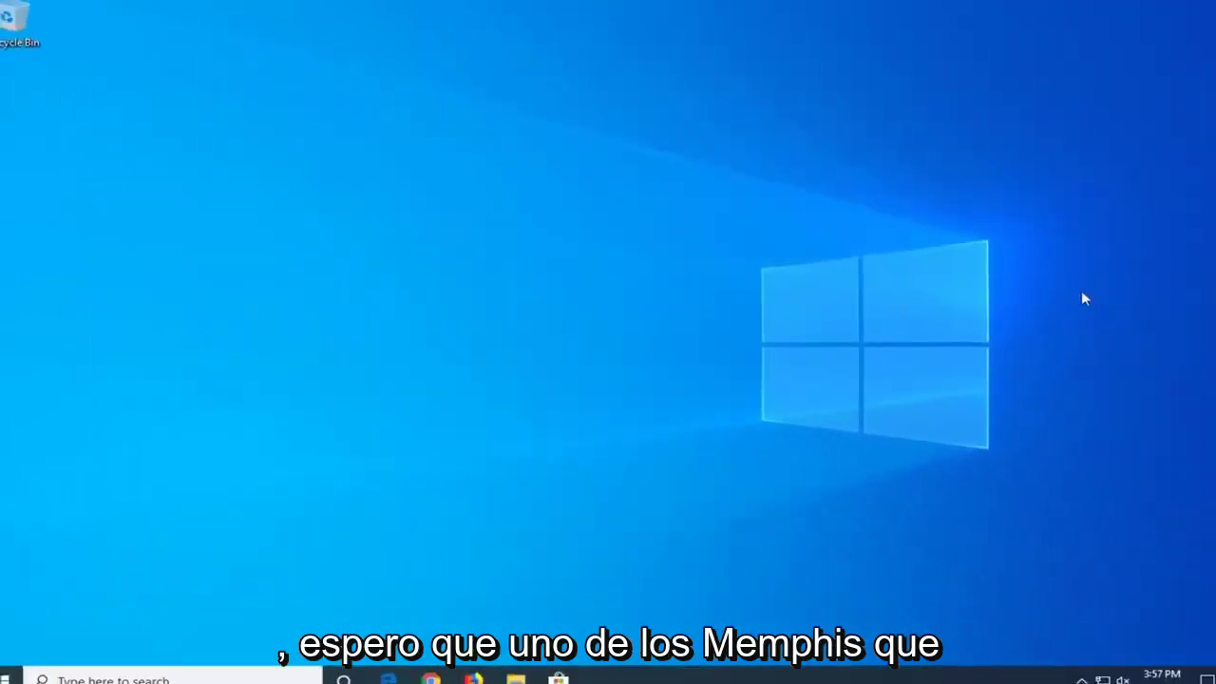